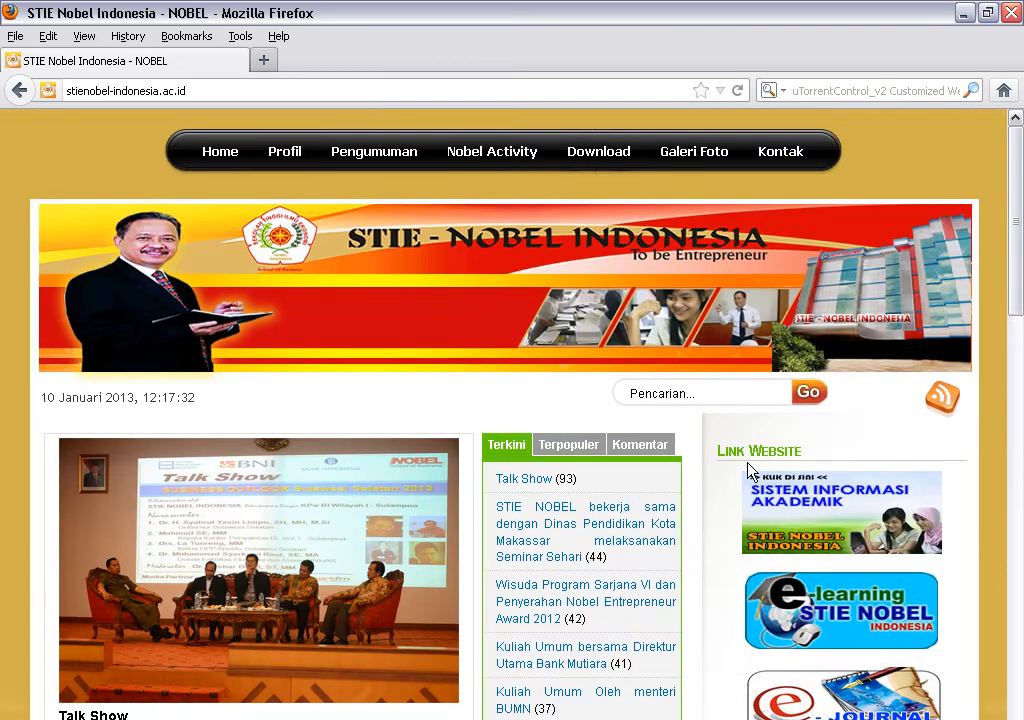
- Open the e-learning site from the STIE Nobel website and log out of the current account
click(808, 607)
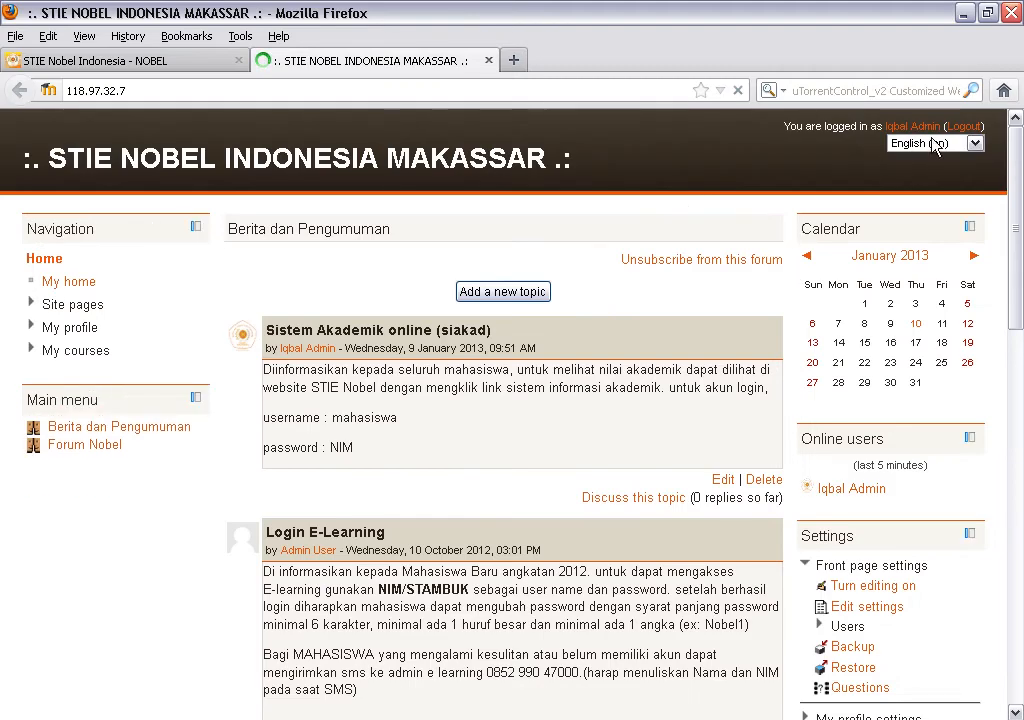
click(960, 127)
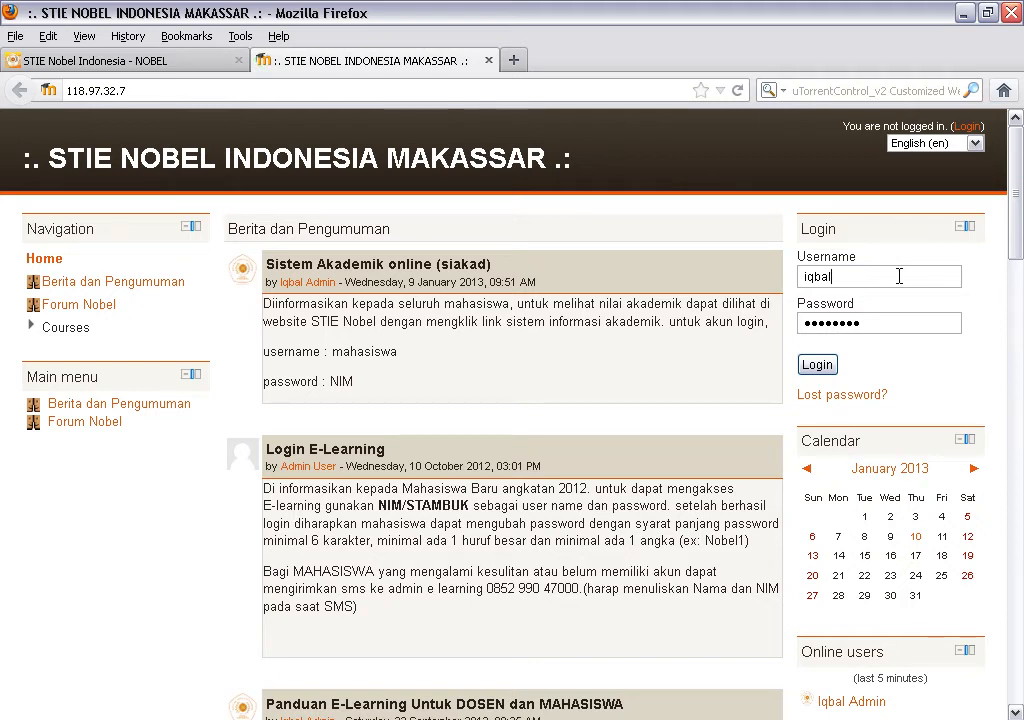
- Log in to the e-learning site with the saved username and password
drag(880, 277, 782, 262)
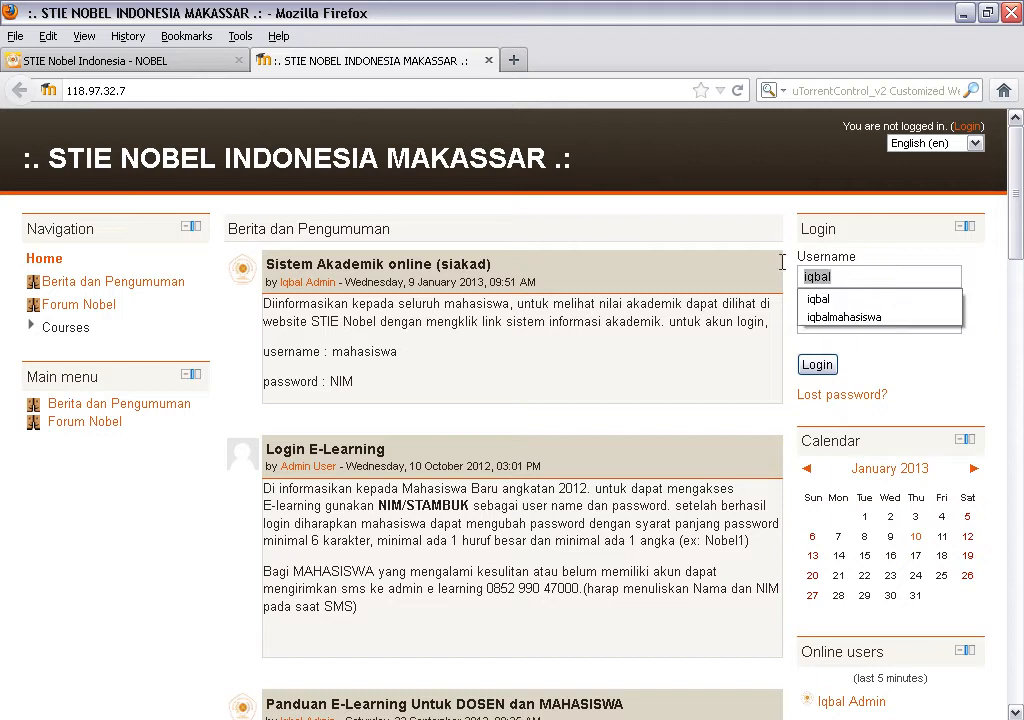
click(788, 220)
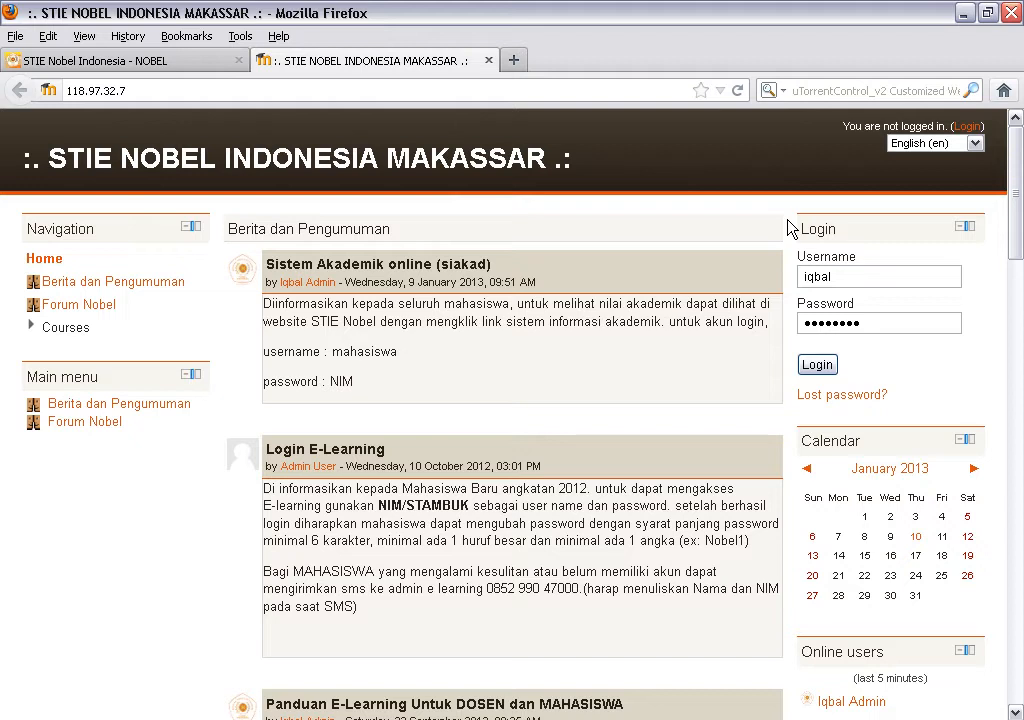
click(848, 277)
click(825, 367)
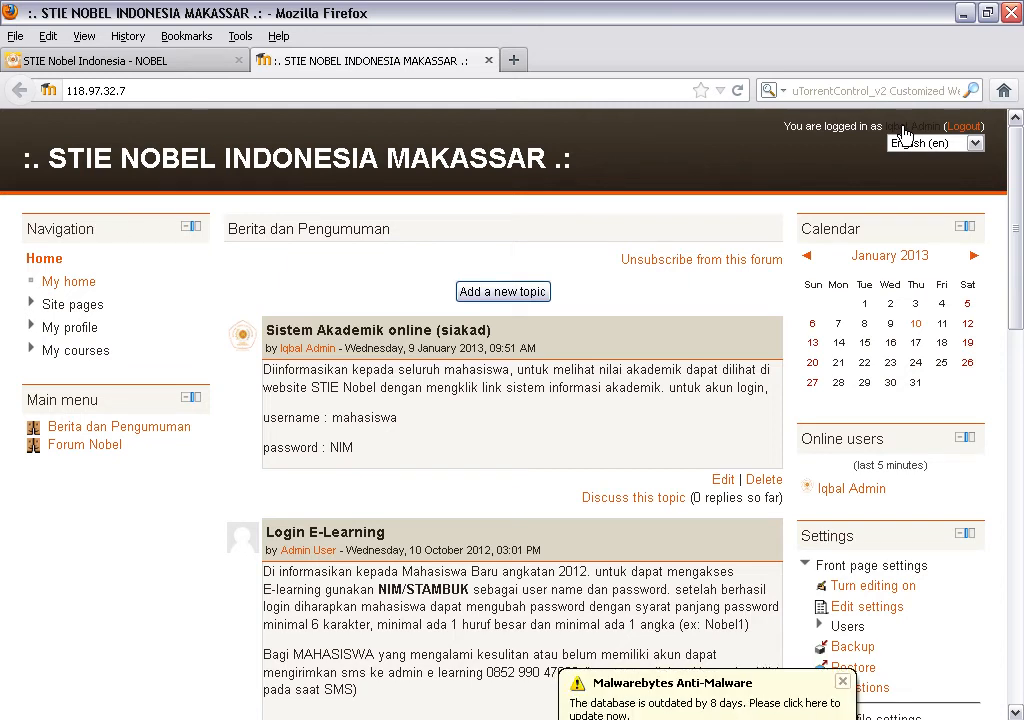
- View the logged-in account's public profile and open it for editing
click(903, 128)
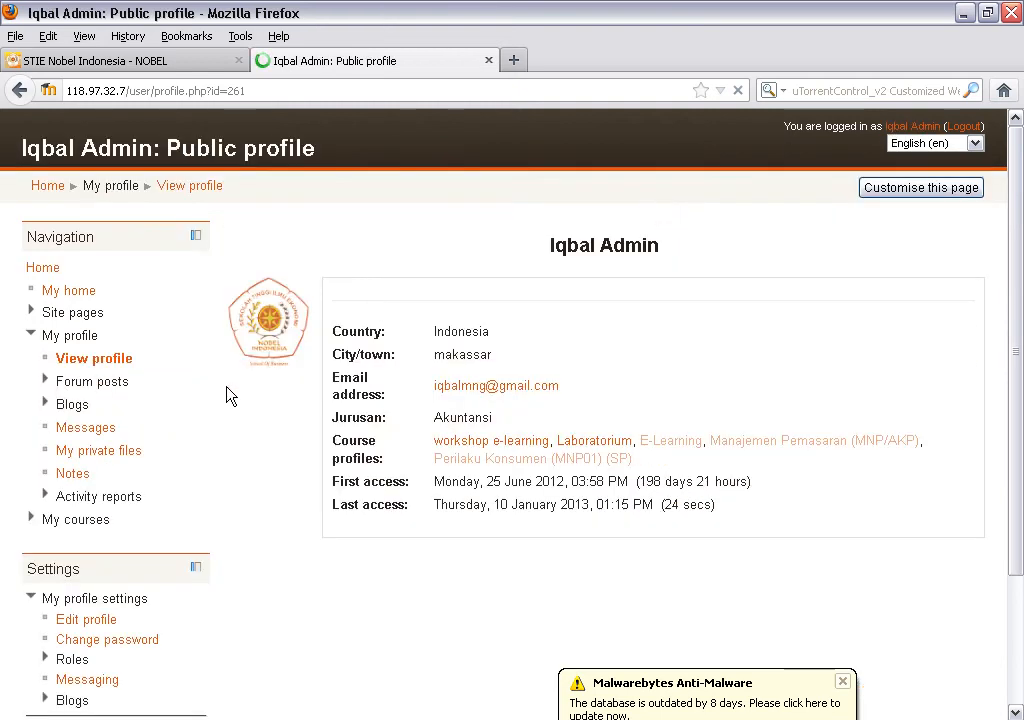
scroll(228, 430, down, 1)
scroll(228, 430, down, 2)
click(95, 463)
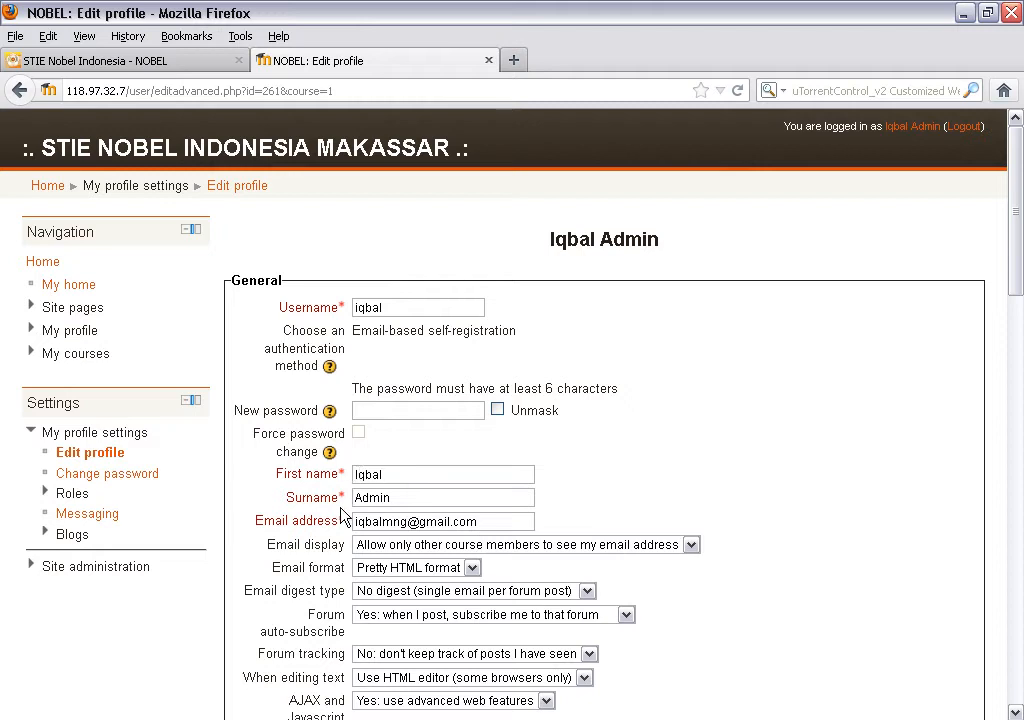
- Review the profile's general, picture, interests and optional fields, and submit the profile form
click(397, 494)
click(397, 474)
scroll(776, 530, down, 4)
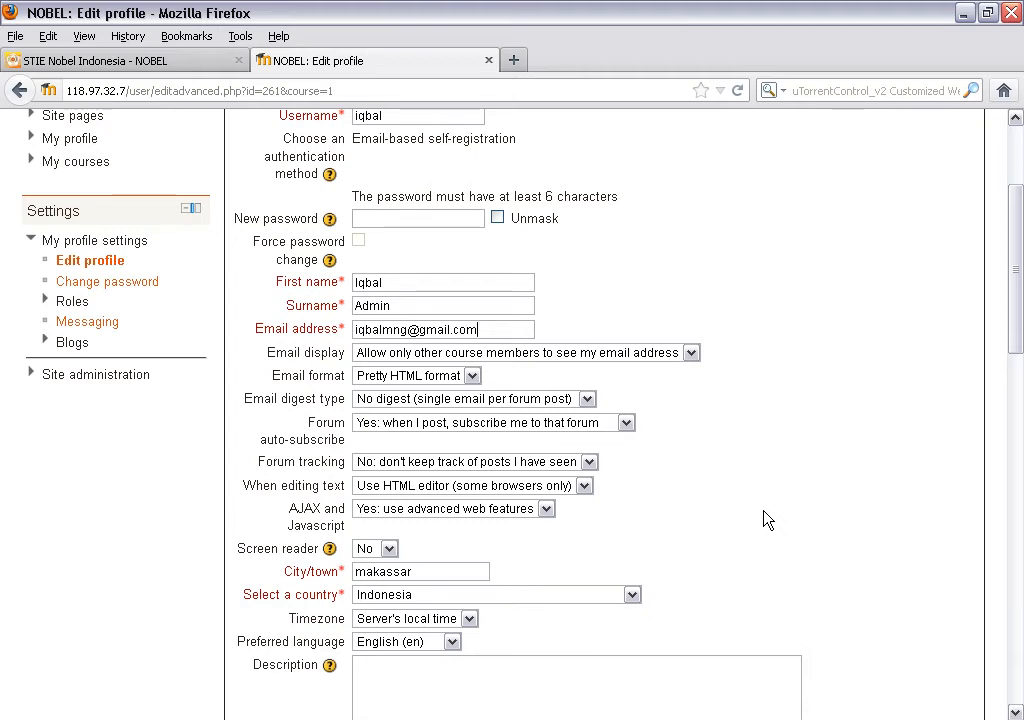
scroll(769, 519, down, 2)
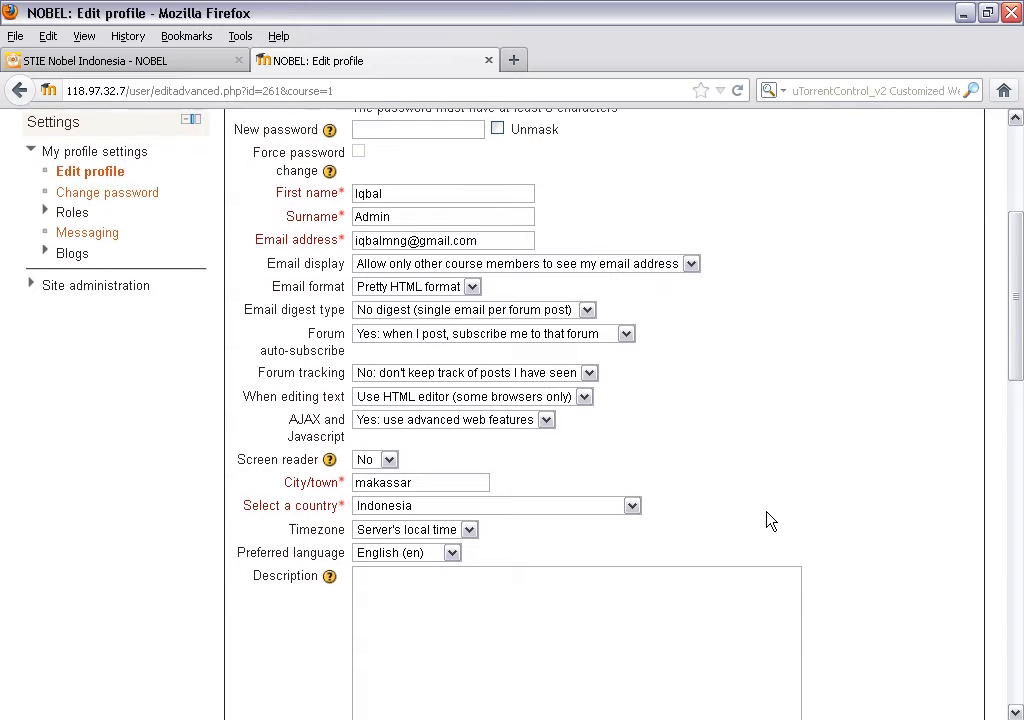
scroll(594, 521, down, 2)
scroll(594, 521, down, 15)
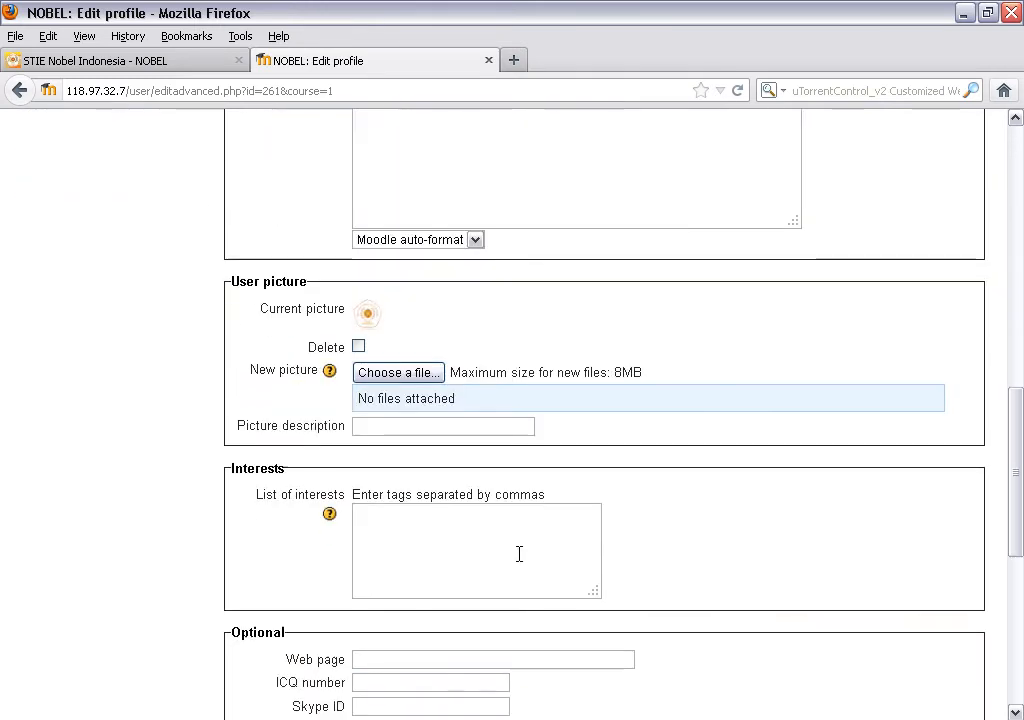
scroll(355, 356, up, 2)
scroll(357, 350, up, 1)
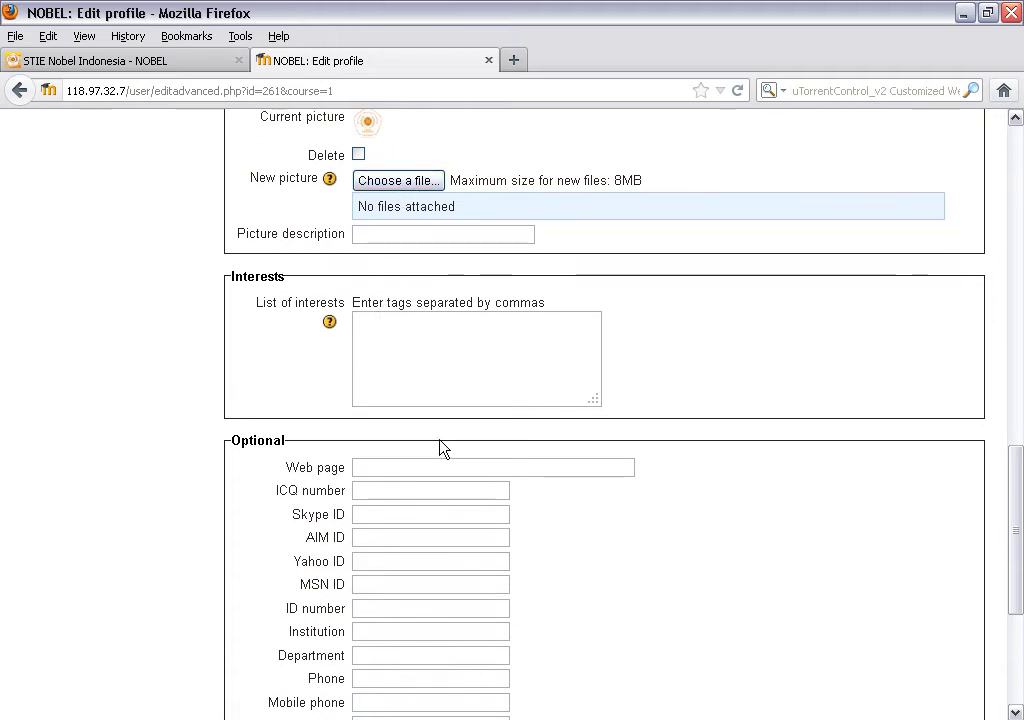
scroll(441, 448, down, 5)
click(635, 556)
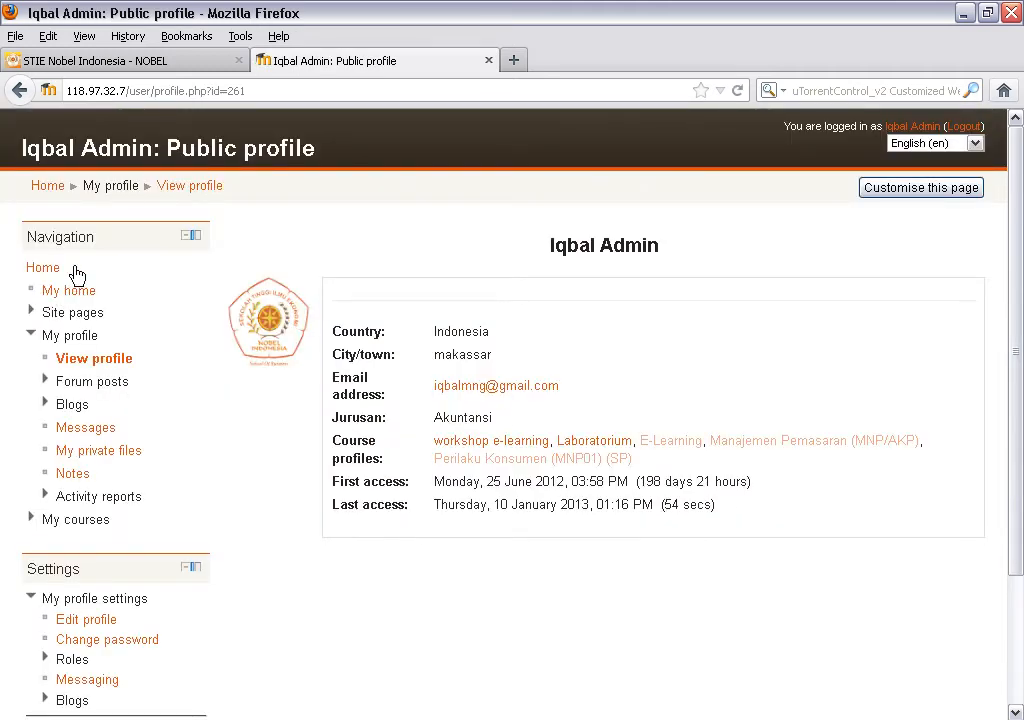
- Look through the front page's announcements, own courses and course categories, and list the courses in the Manajemen category
click(57, 272)
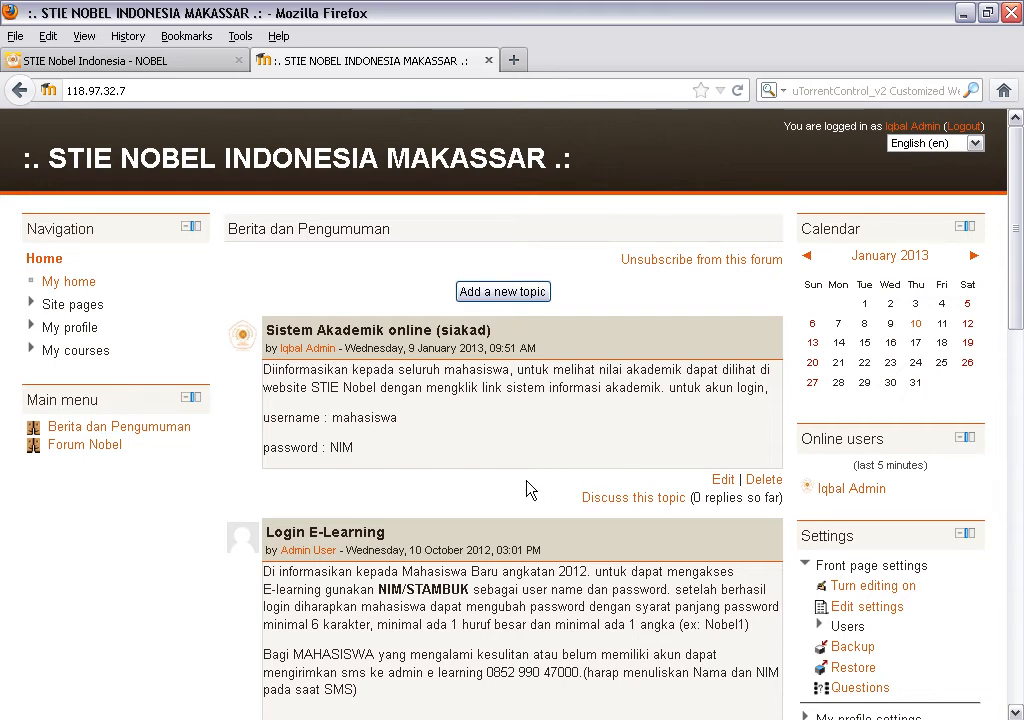
scroll(528, 488, down, 4)
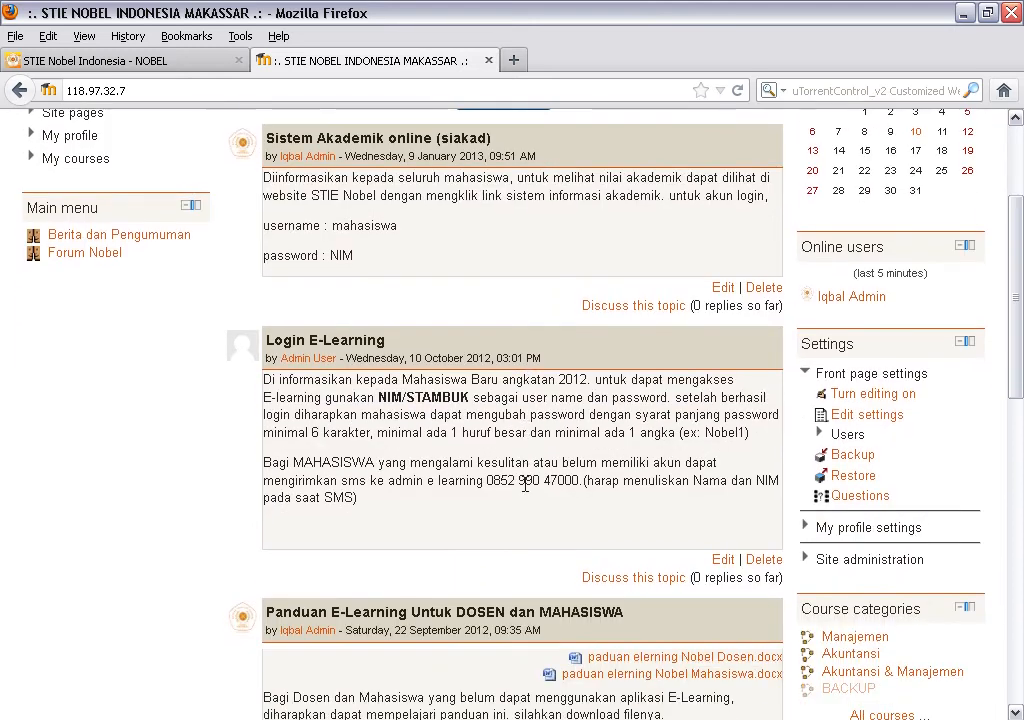
scroll(526, 488, down, 4)
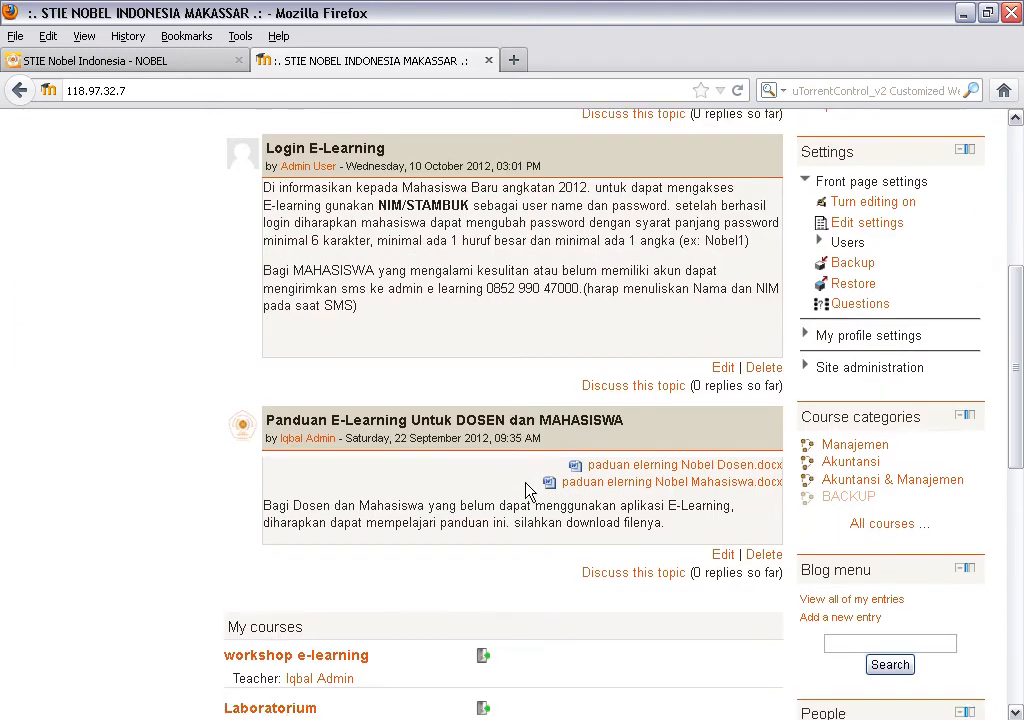
scroll(528, 490, up, 6)
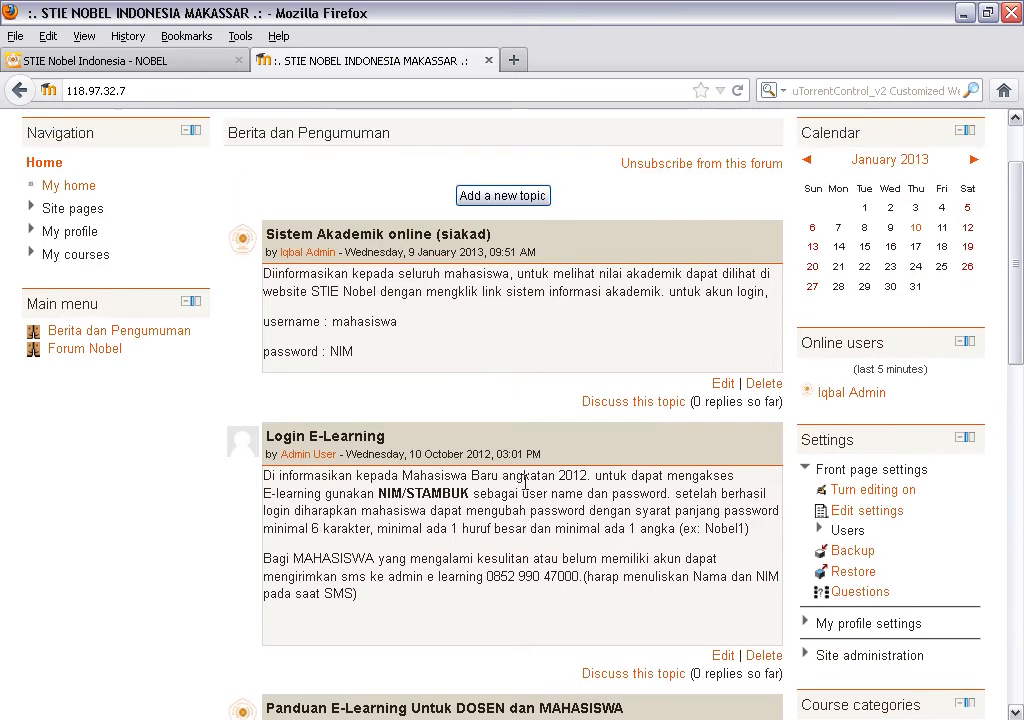
scroll(504, 480, down, 1)
scroll(502, 480, down, 4)
scroll(506, 482, up, 4)
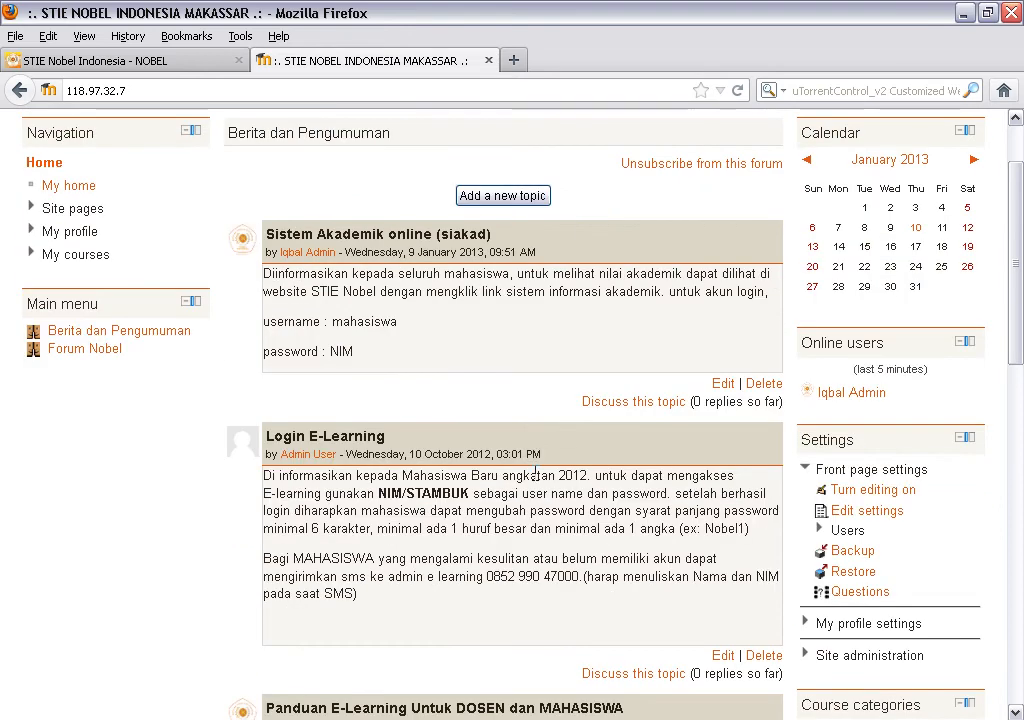
scroll(523, 463, up, 2)
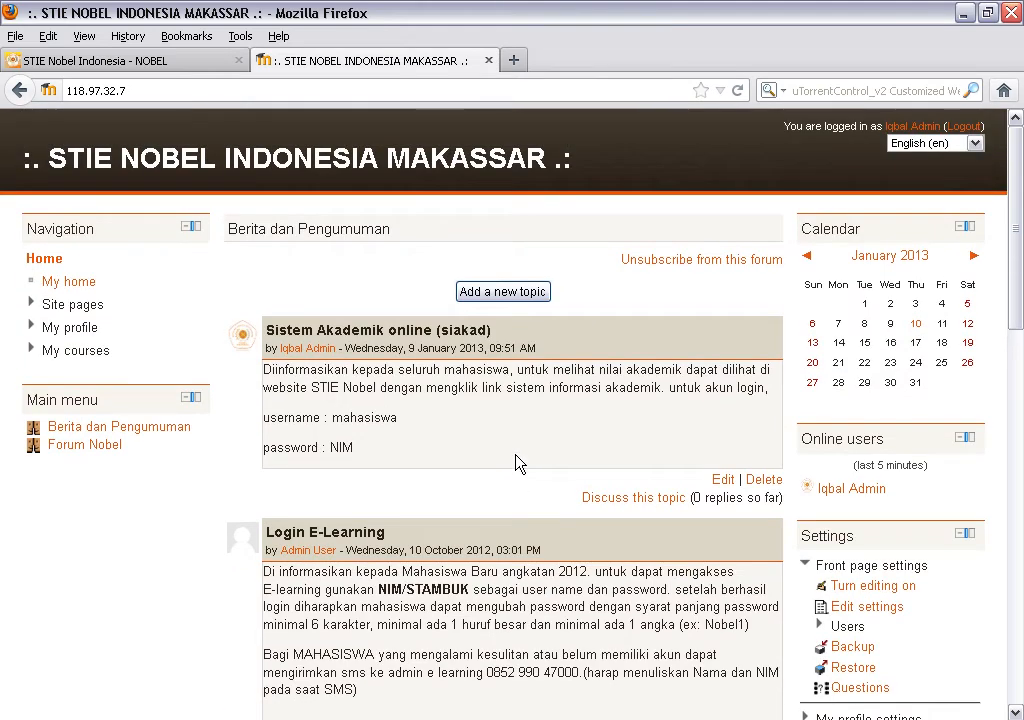
scroll(514, 463, down, 2)
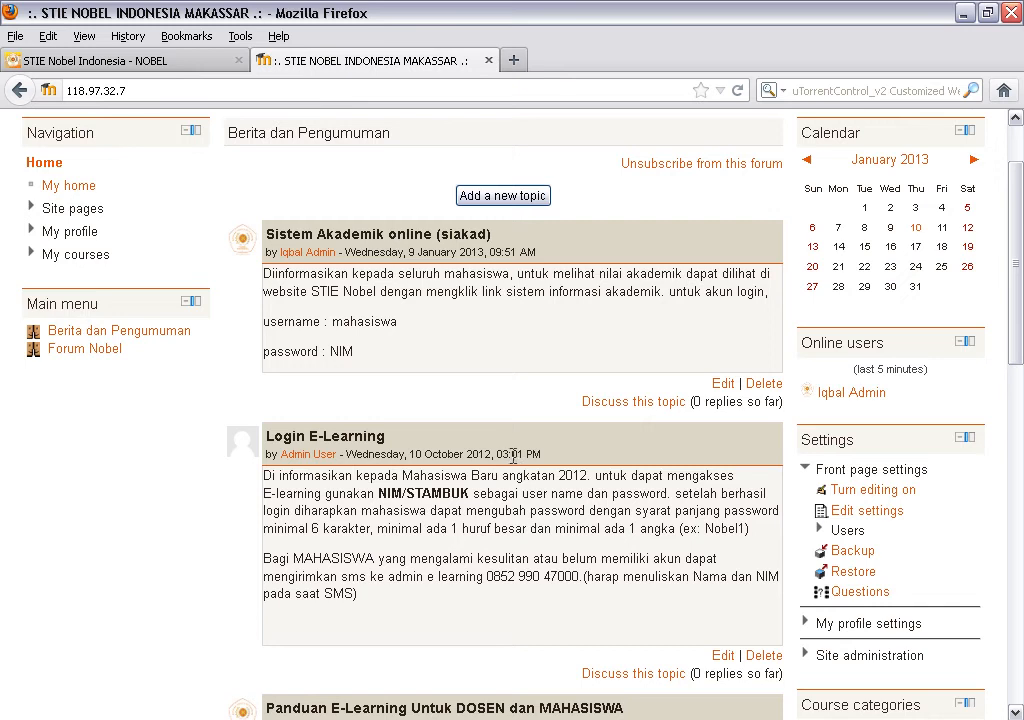
scroll(505, 462, down, 8)
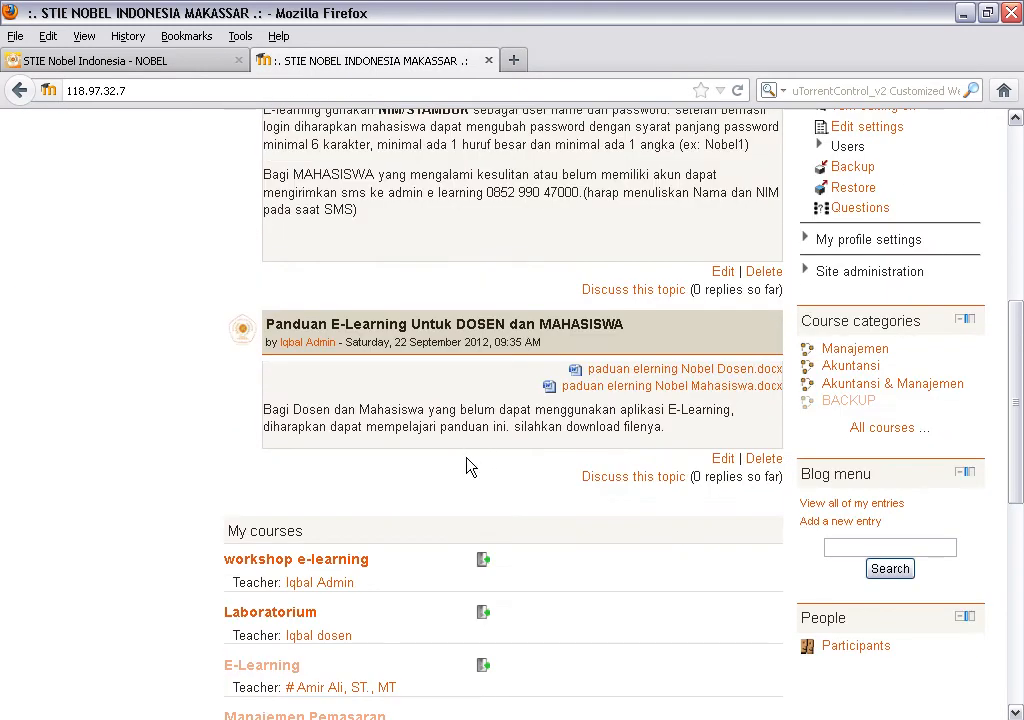
scroll(470, 465, down, 11)
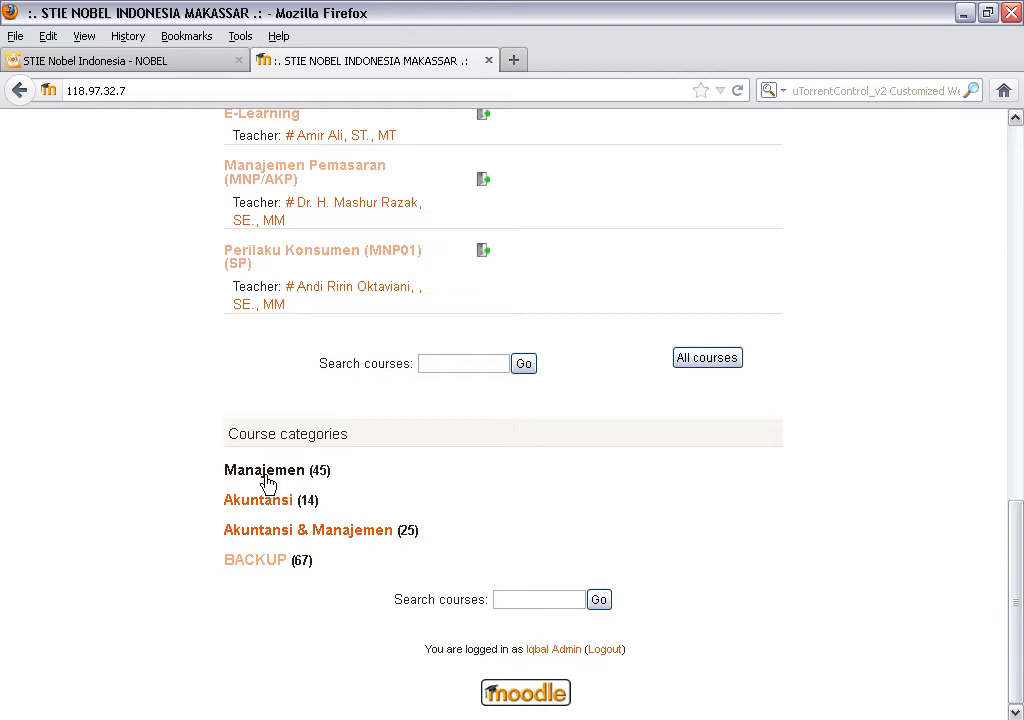
click(268, 484)
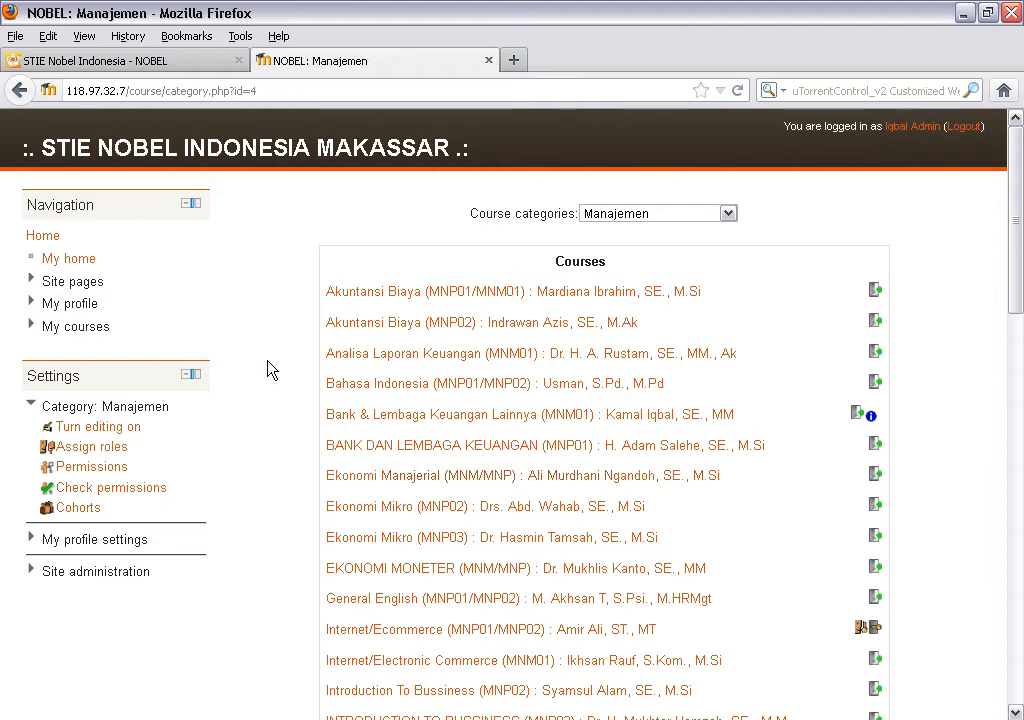
- Open the workshop e-learning course from the personal home page and look through its weekly outline and administration options
click(68, 259)
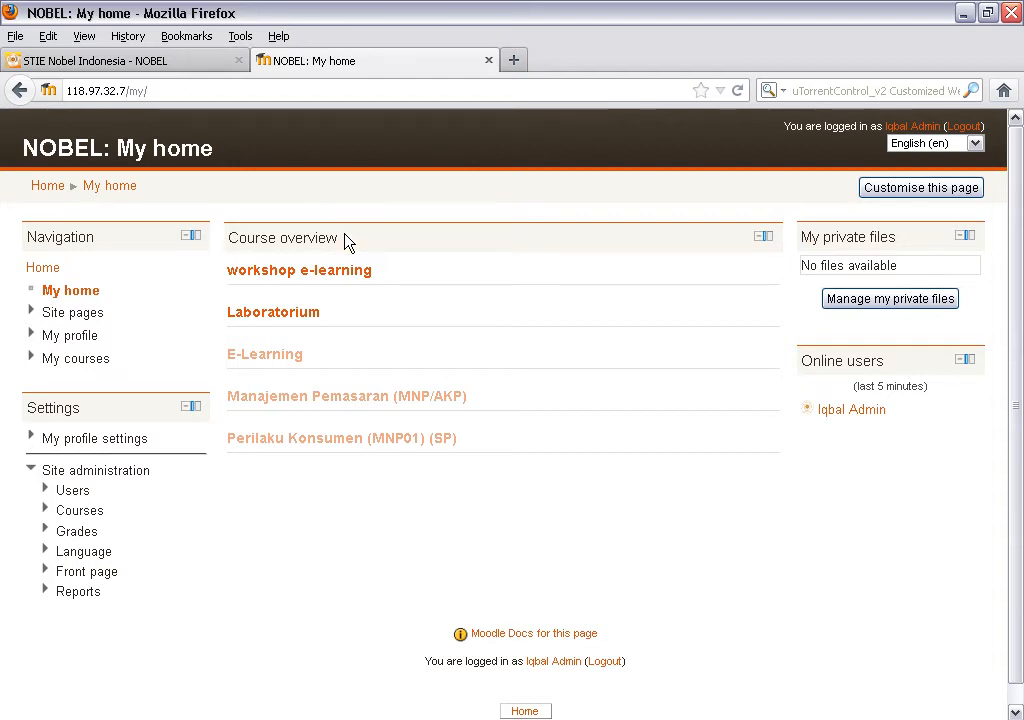
click(320, 283)
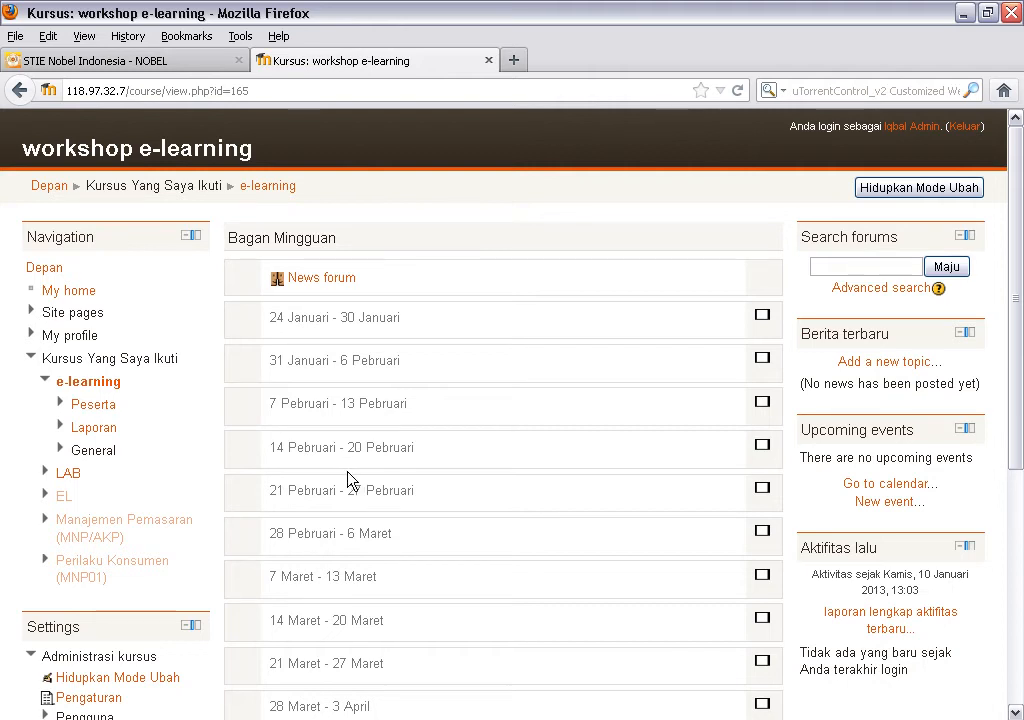
scroll(347, 475, down, 2)
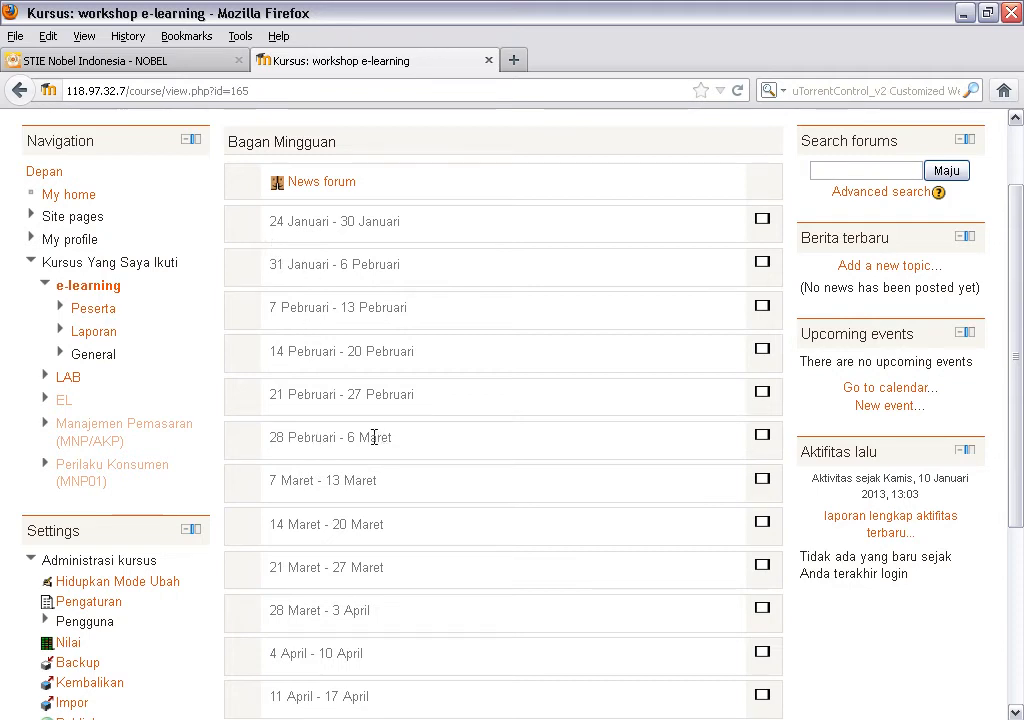
scroll(305, 570, down, 2)
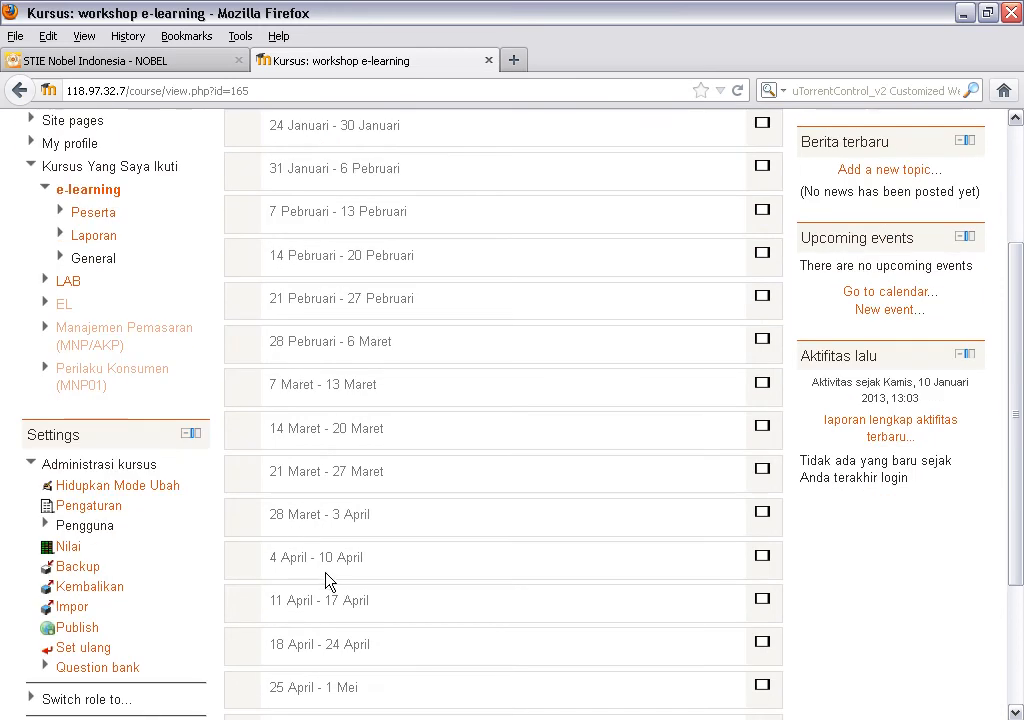
- Open the workshop e-learning course's settings and examine its general, guest access, group, availability and language options
click(104, 514)
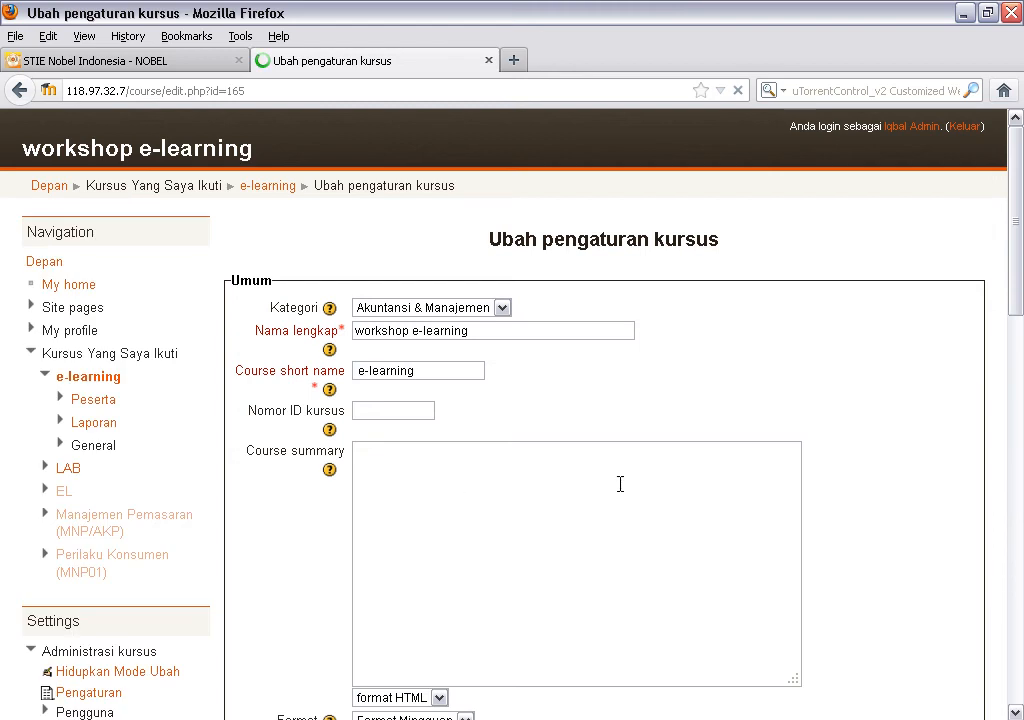
scroll(634, 479, down, 2)
scroll(464, 411, down, 6)
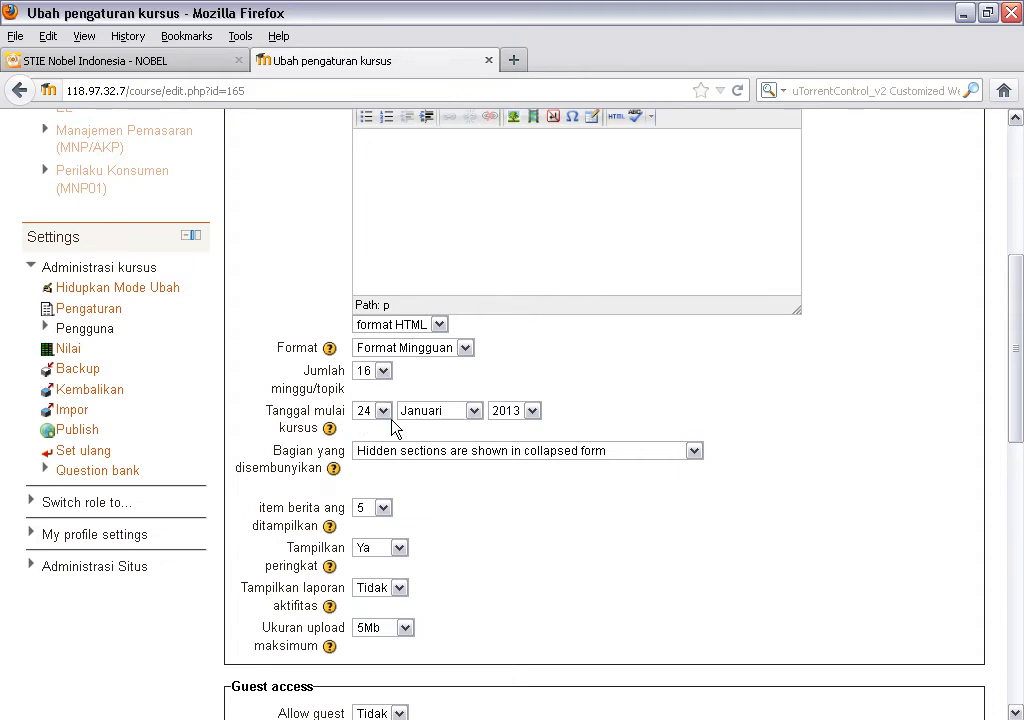
scroll(463, 473, down, 1)
scroll(463, 477, down, 8)
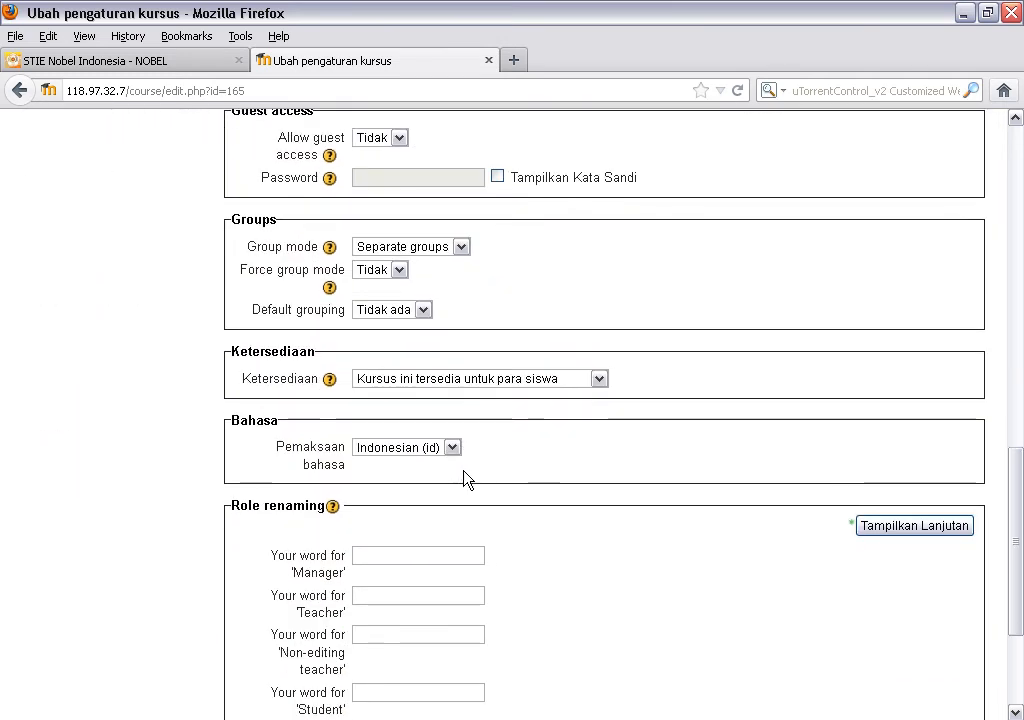
scroll(448, 227, up, 2)
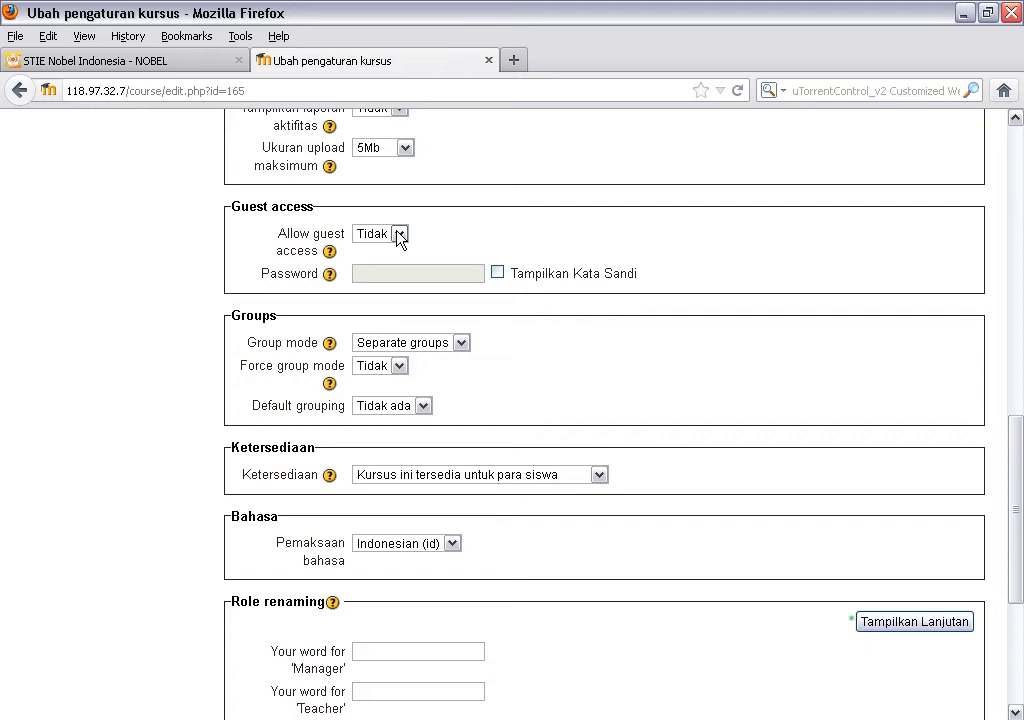
- Try allowing guest access to the course with Ya, and set it back to Tidak
click(399, 234)
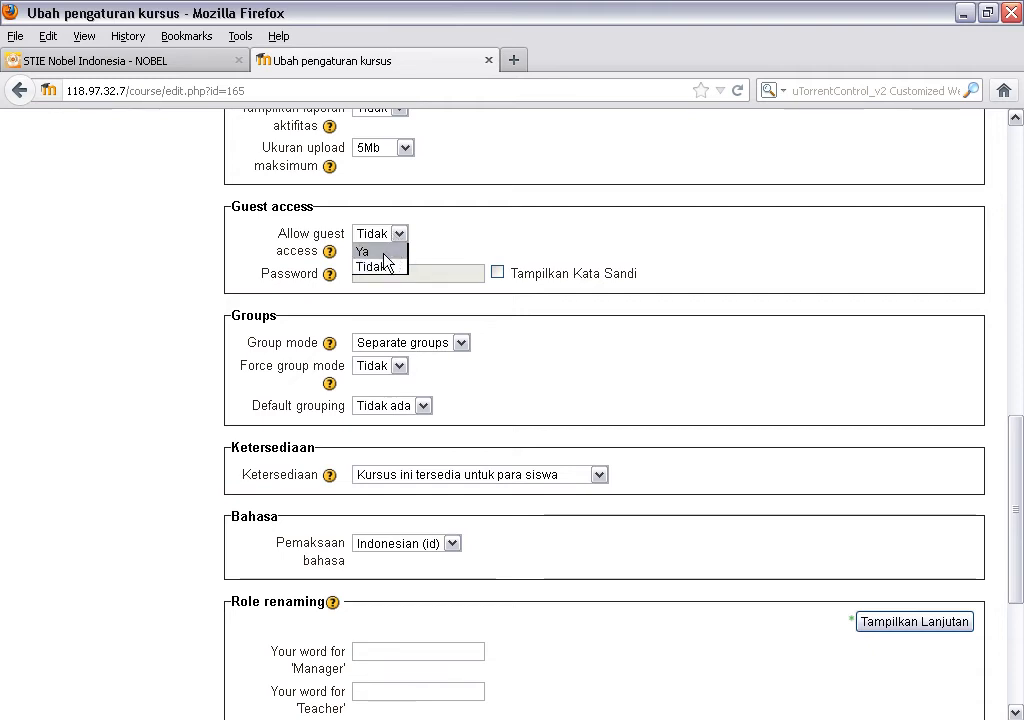
click(384, 252)
click(398, 277)
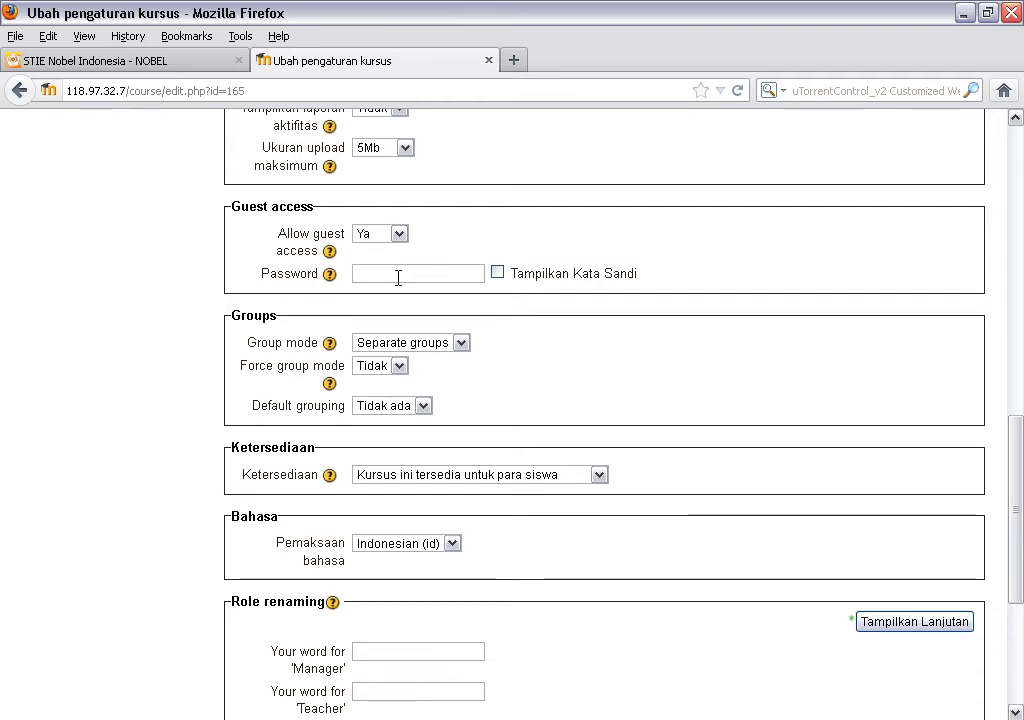
click(399, 236)
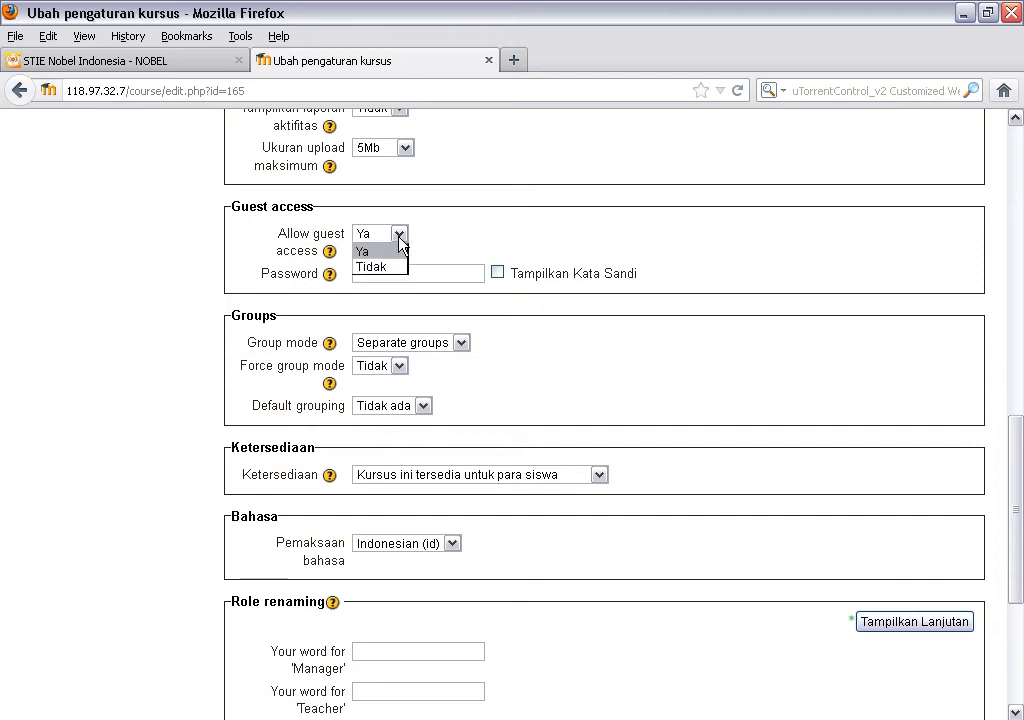
click(393, 268)
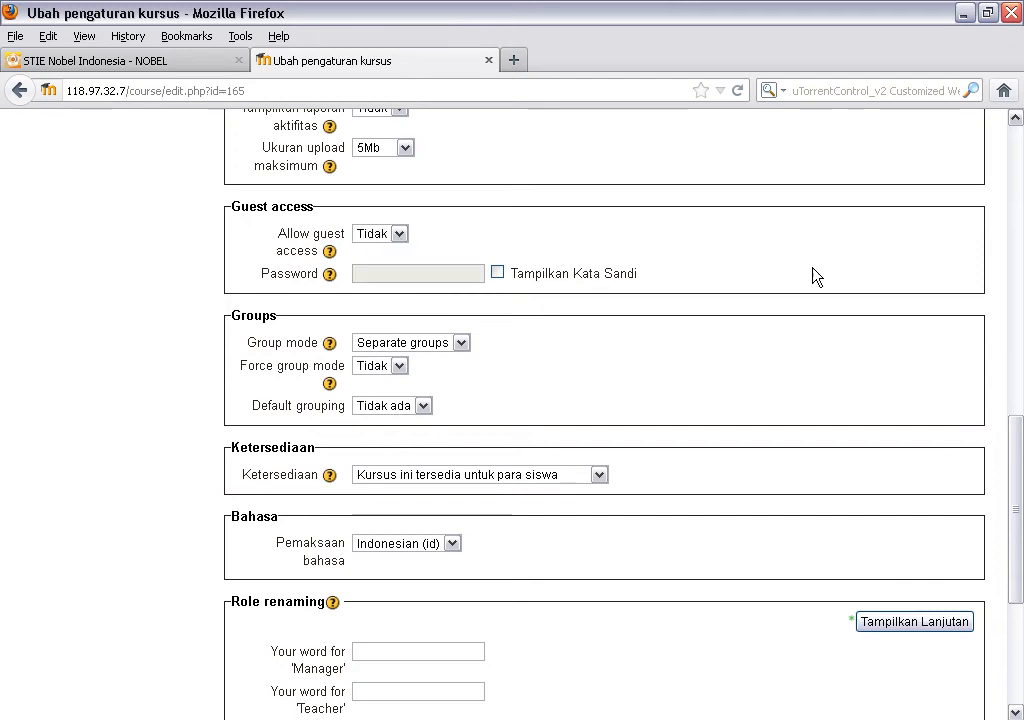
scroll(688, 384, down, 5)
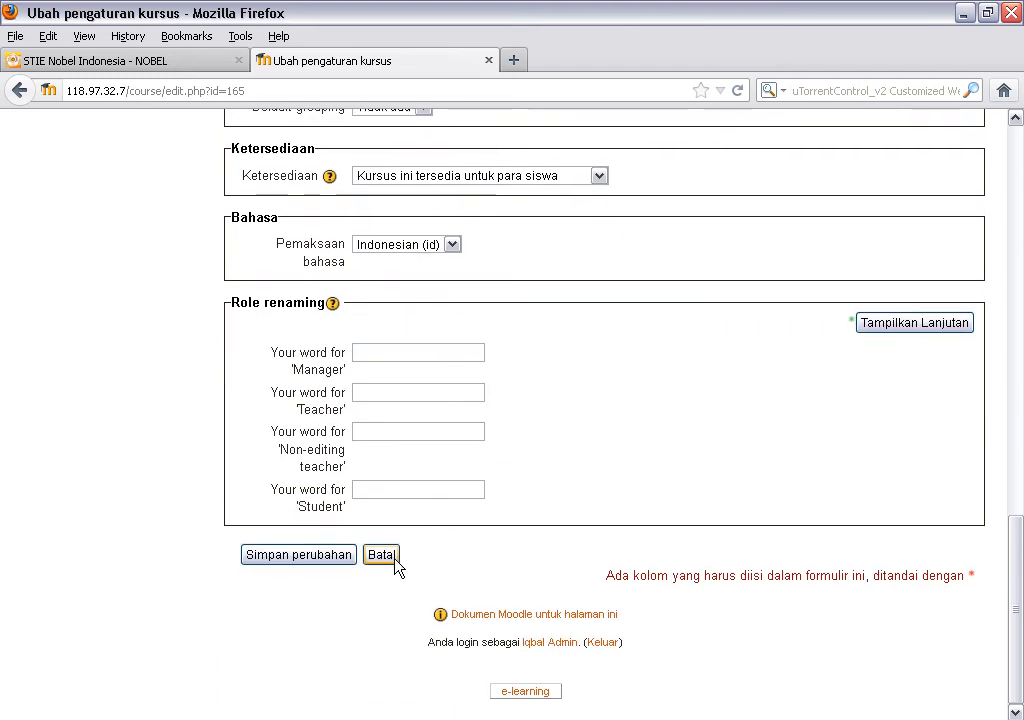
- Save the course settings and turn on editing mode for the workshop e-learning course
click(305, 556)
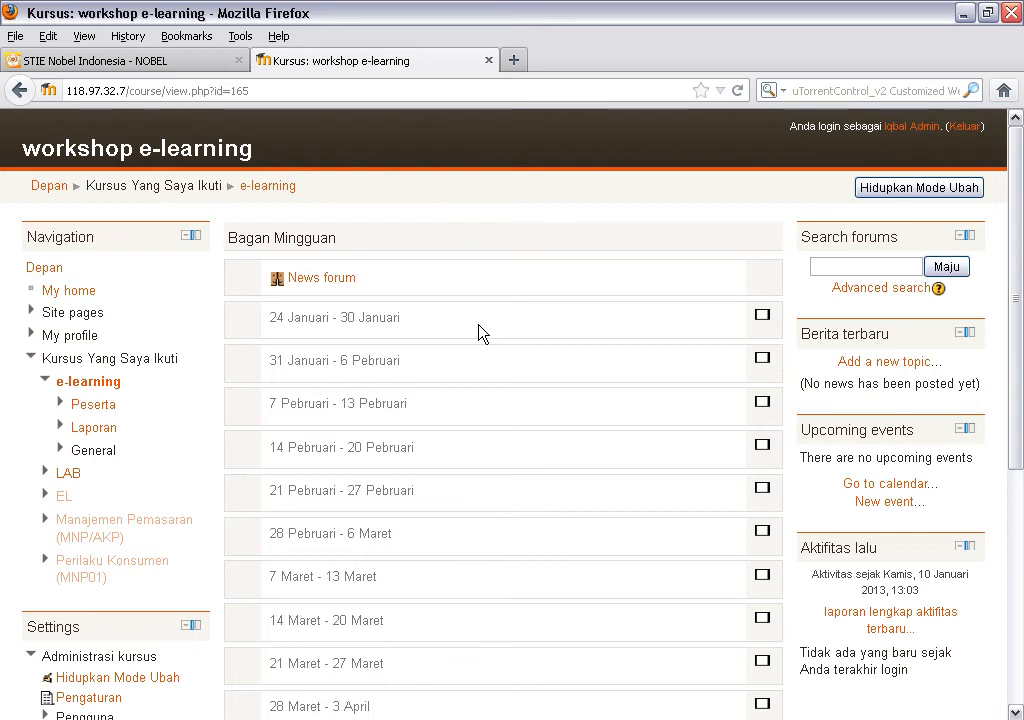
click(888, 195)
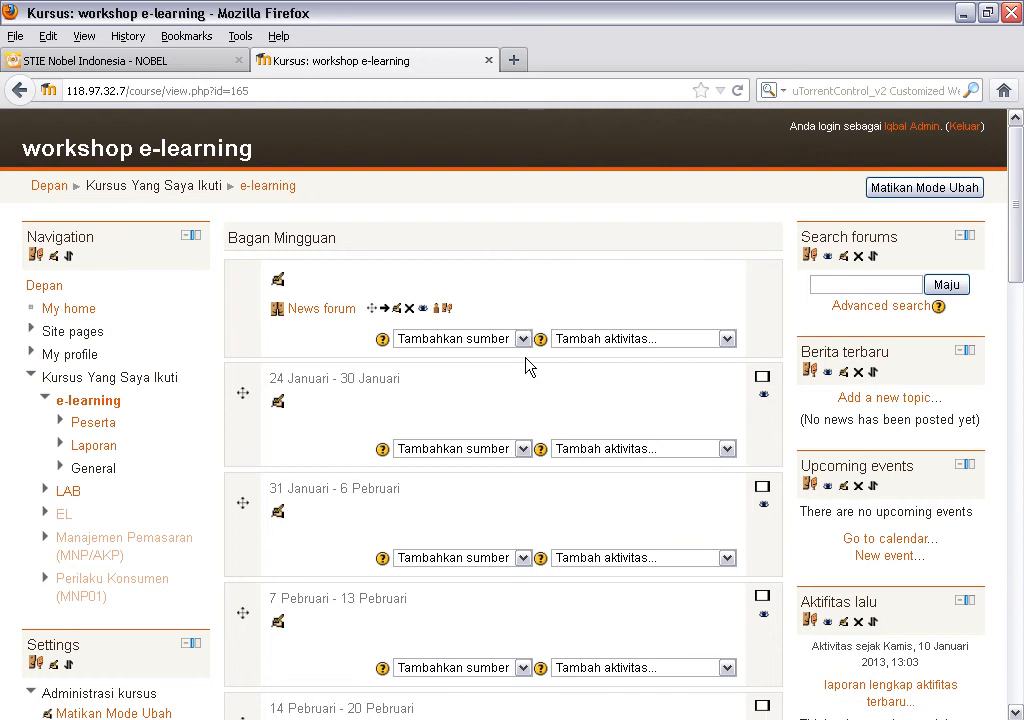
- Add a File resource to the 24 Januari - 30 Januari week, named "materi1 : tutorial" with the description "tes"
click(521, 452)
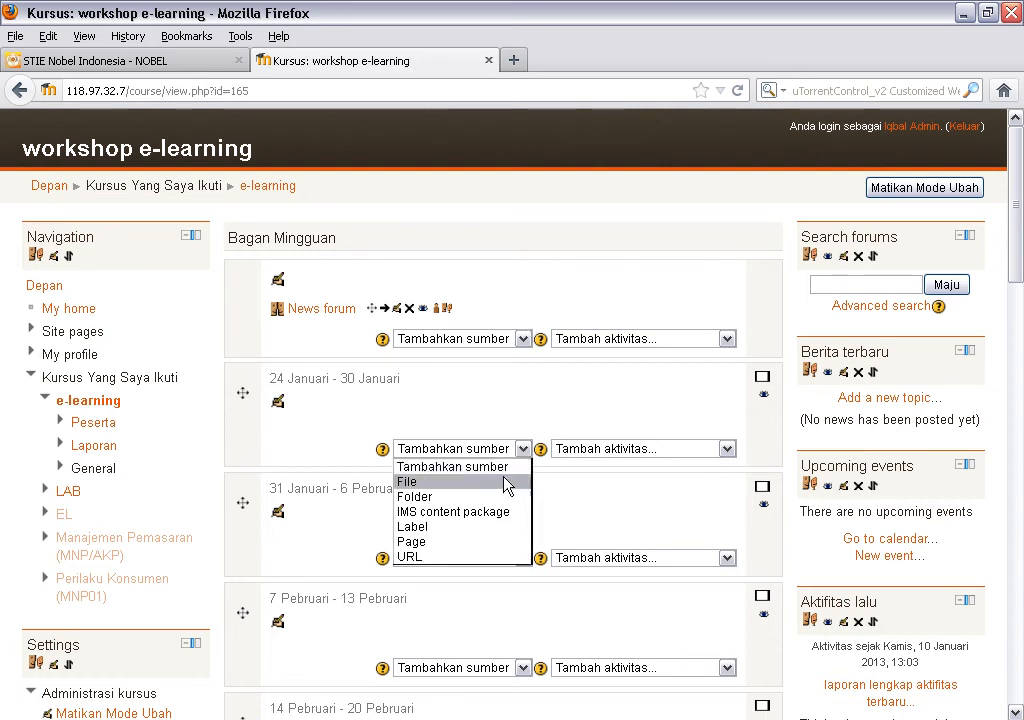
click(505, 482)
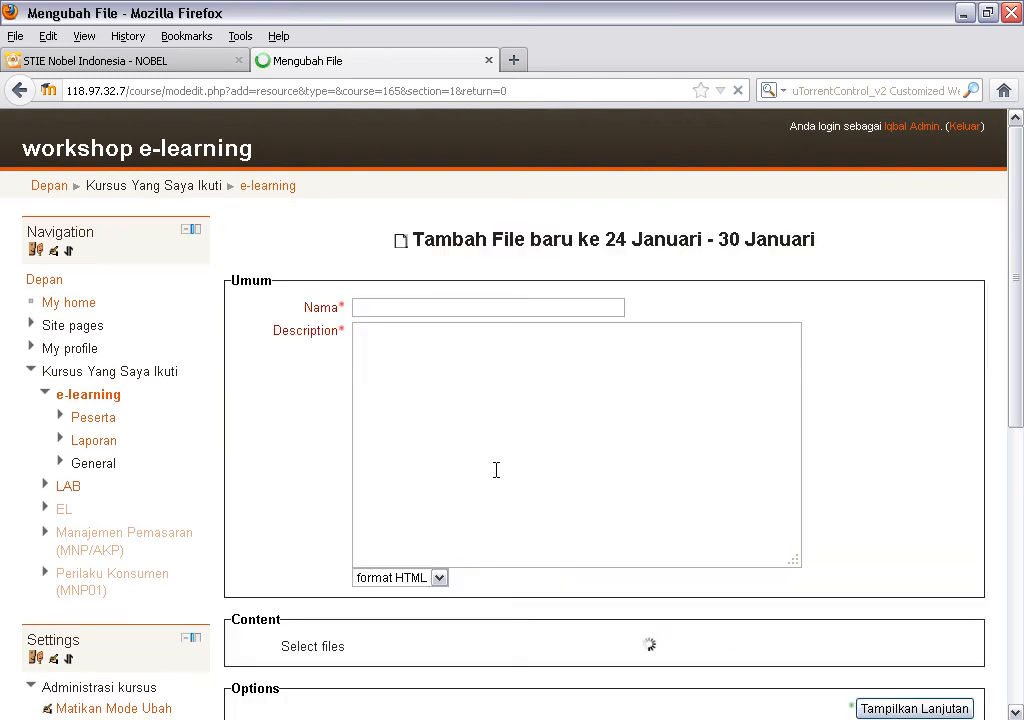
click(450, 307)
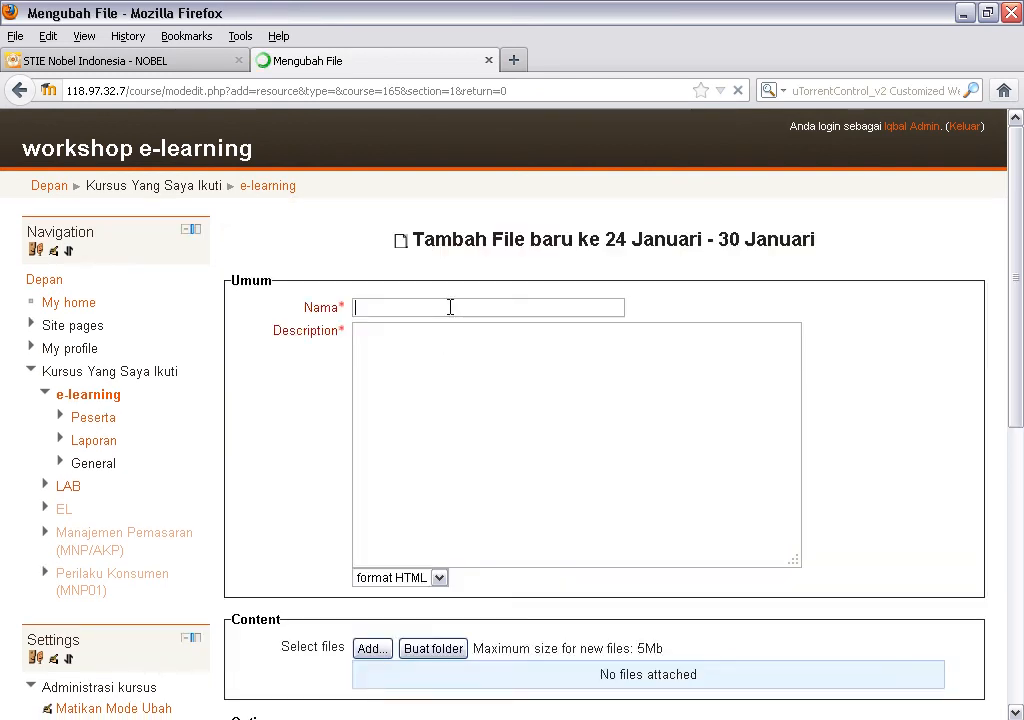
text(ma)
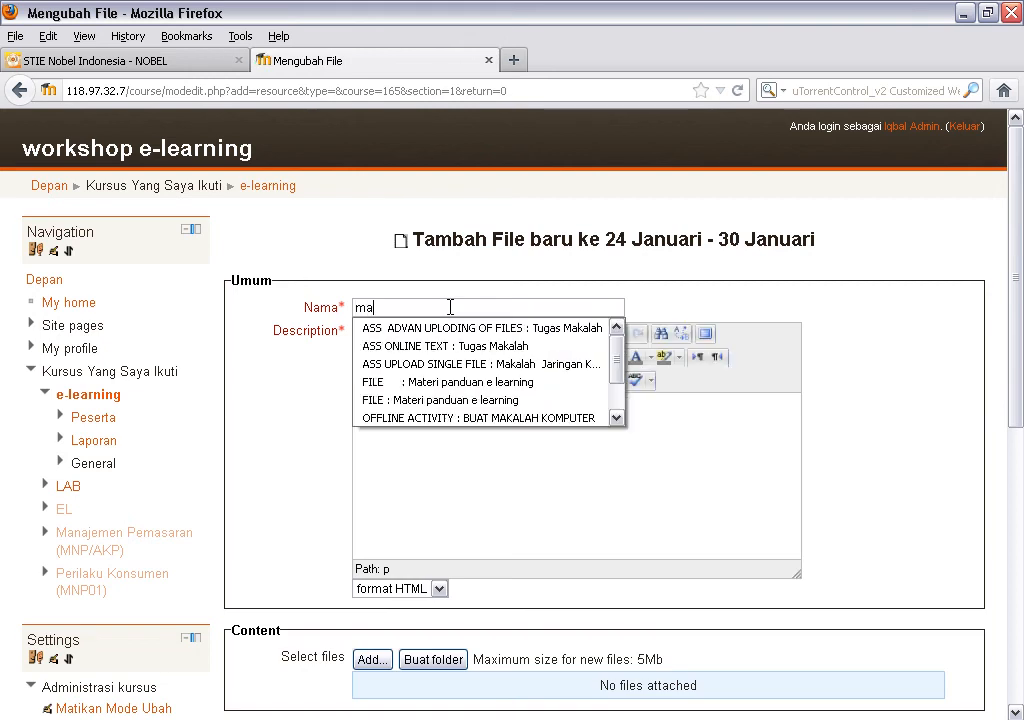
text(teri)
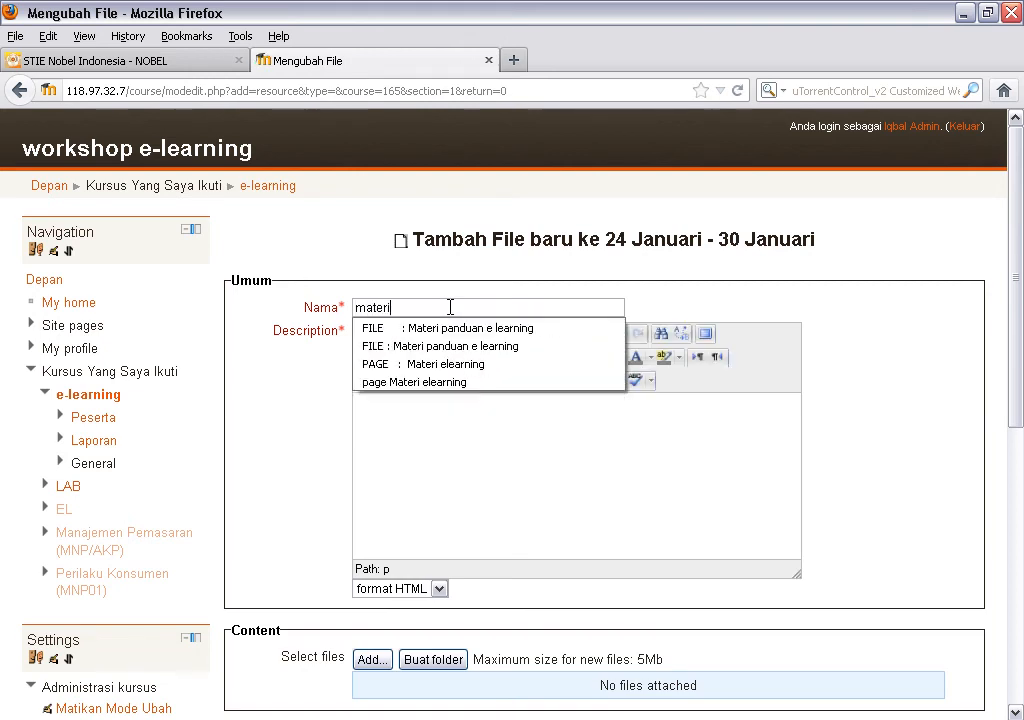
text(1 :)
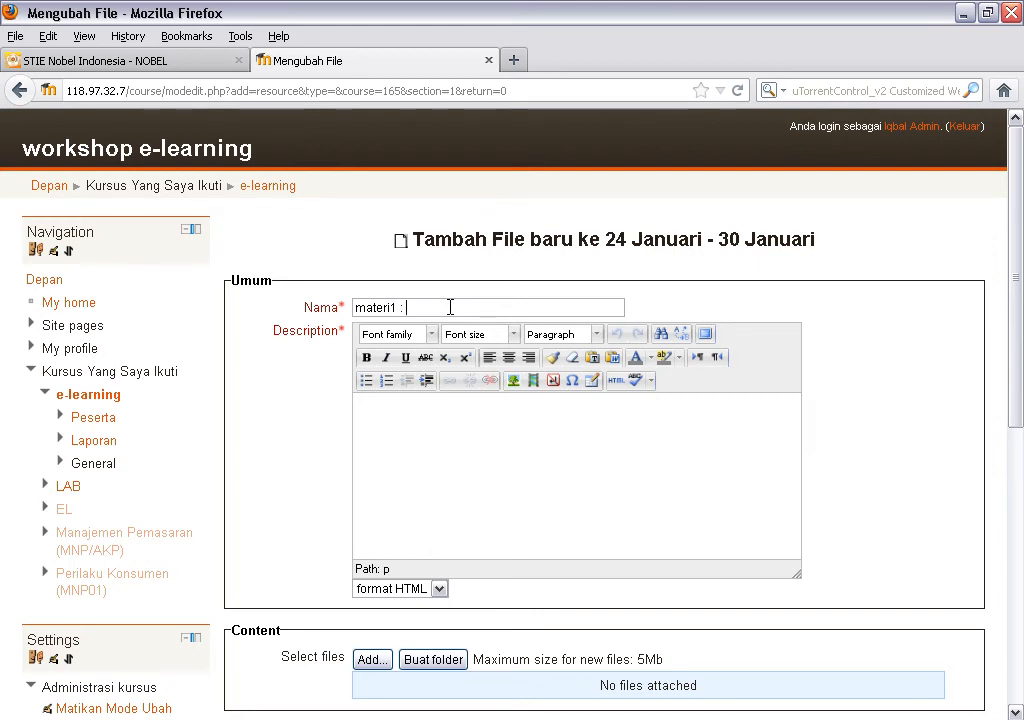
text(p)
key(BackSpace)
text(tutorial)
click(446, 443)
text(tes)
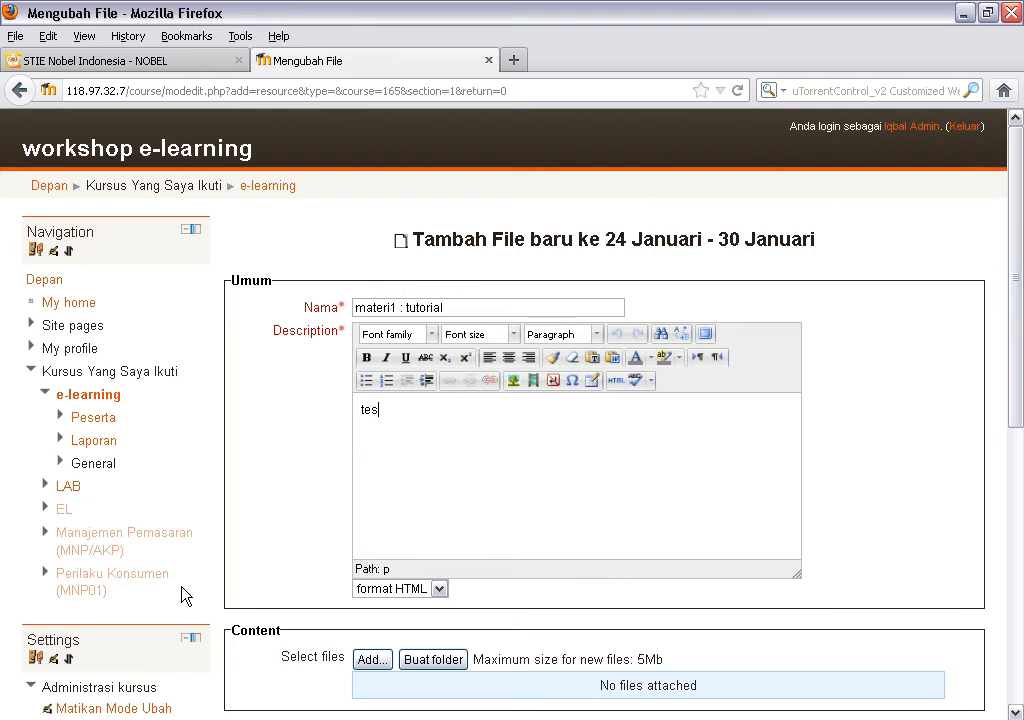
- Upload "tes print warna.docx" from My Documents as the file resource's content
scroll(405, 612, down, 2)
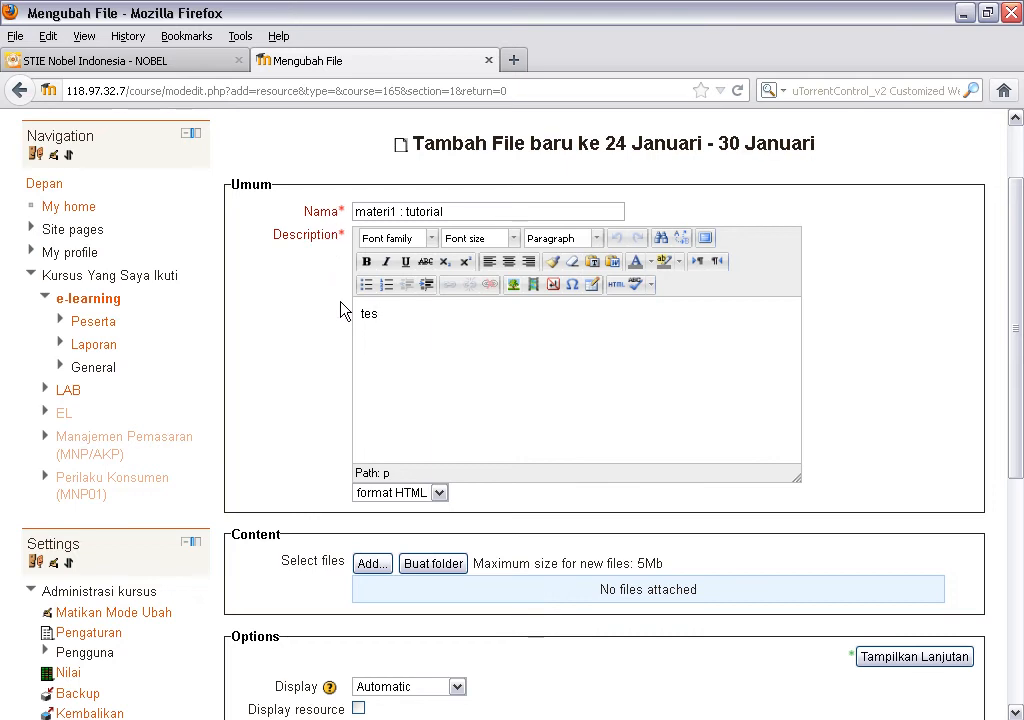
click(372, 566)
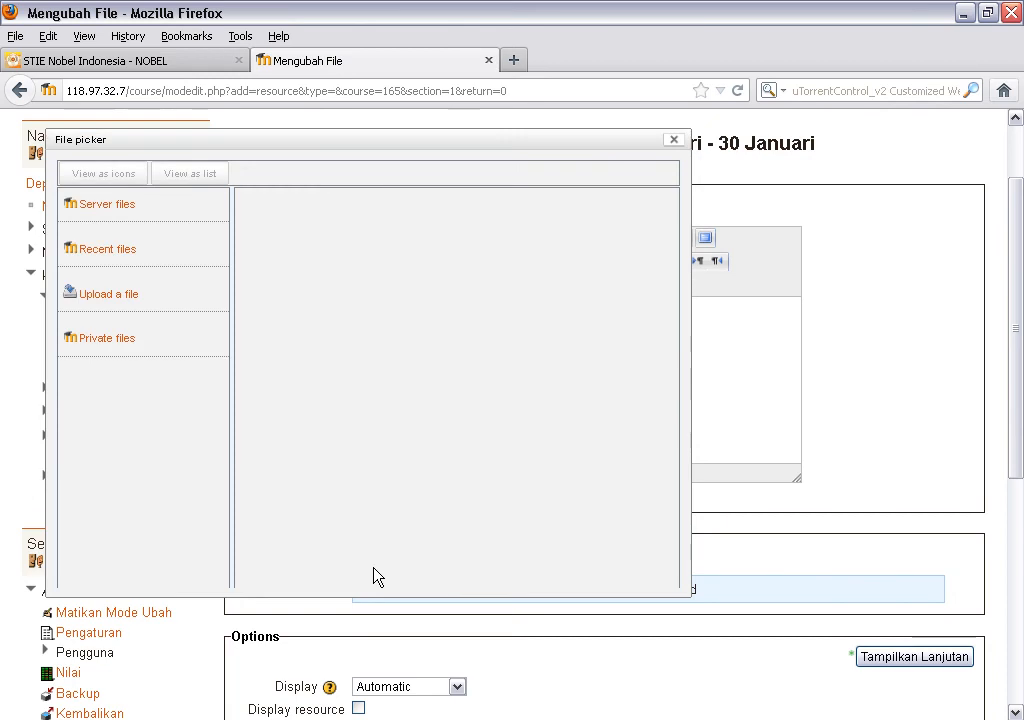
click(676, 142)
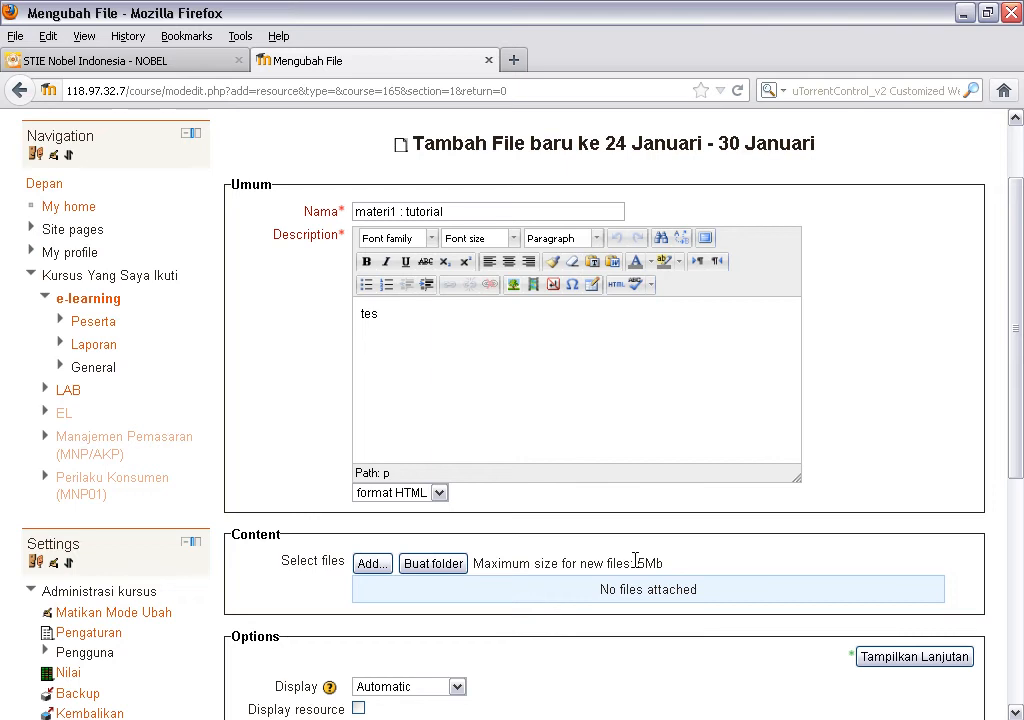
click(372, 564)
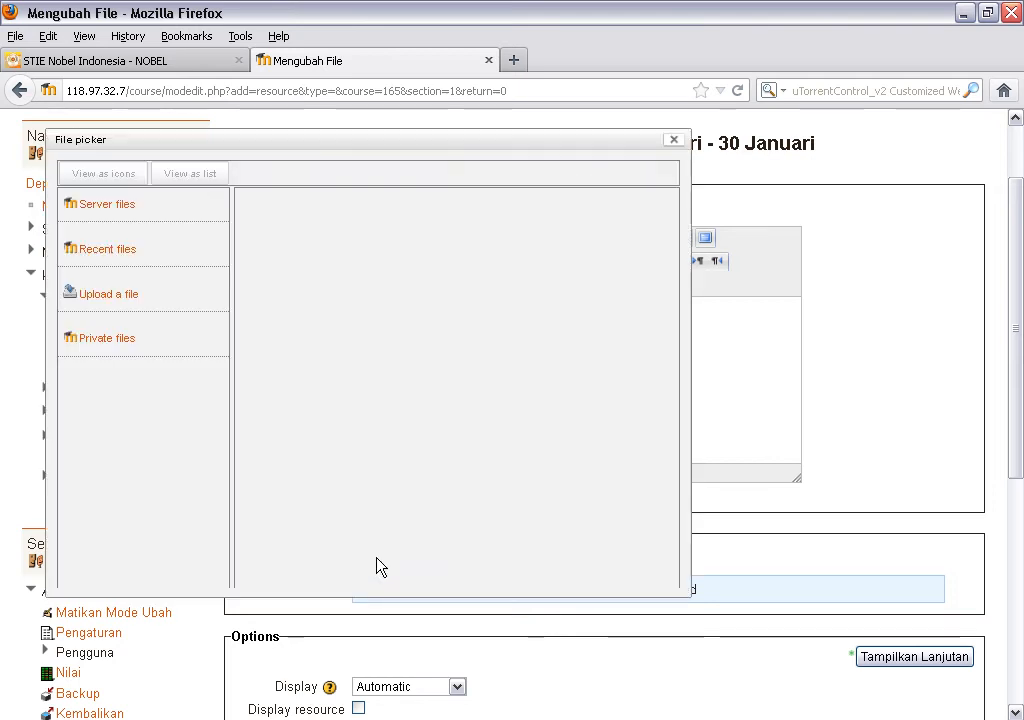
click(107, 294)
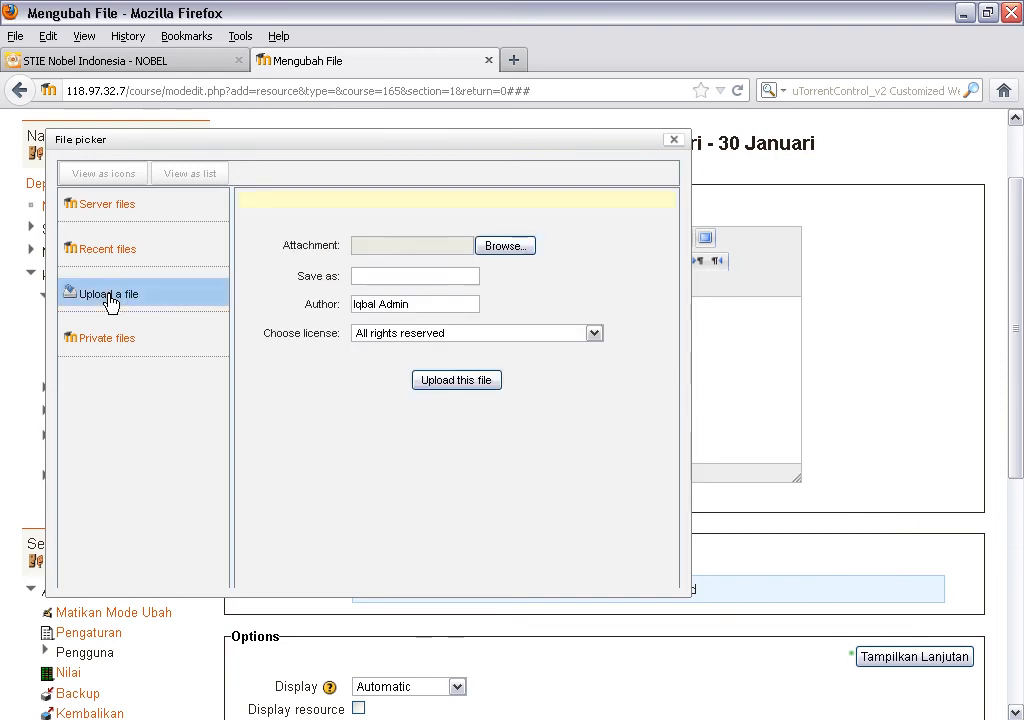
click(495, 250)
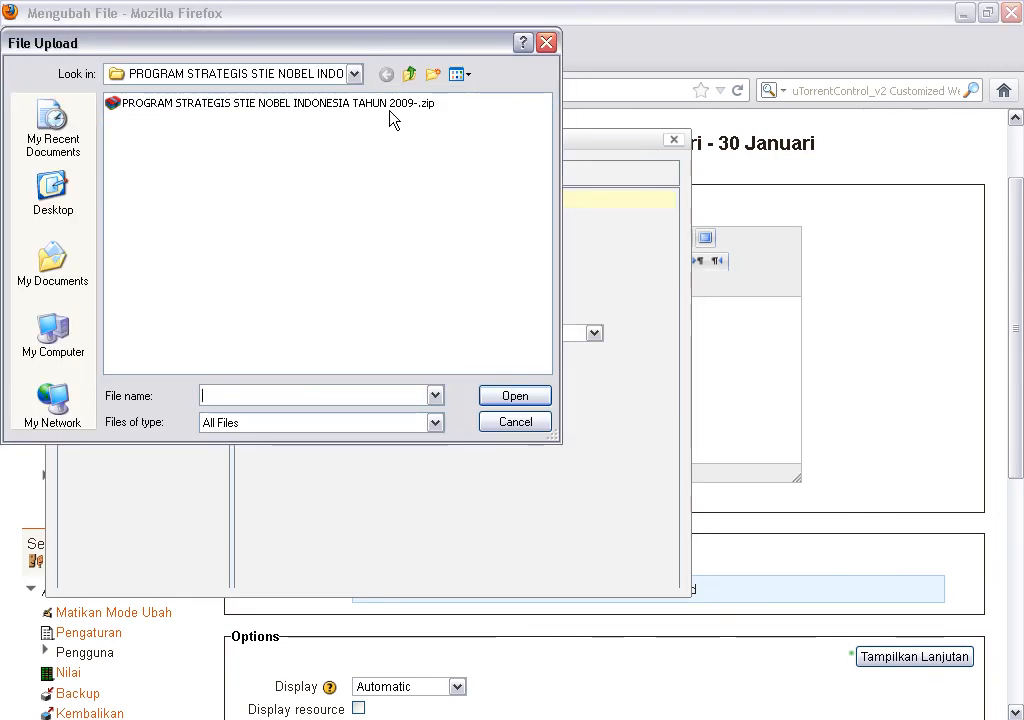
click(76, 255)
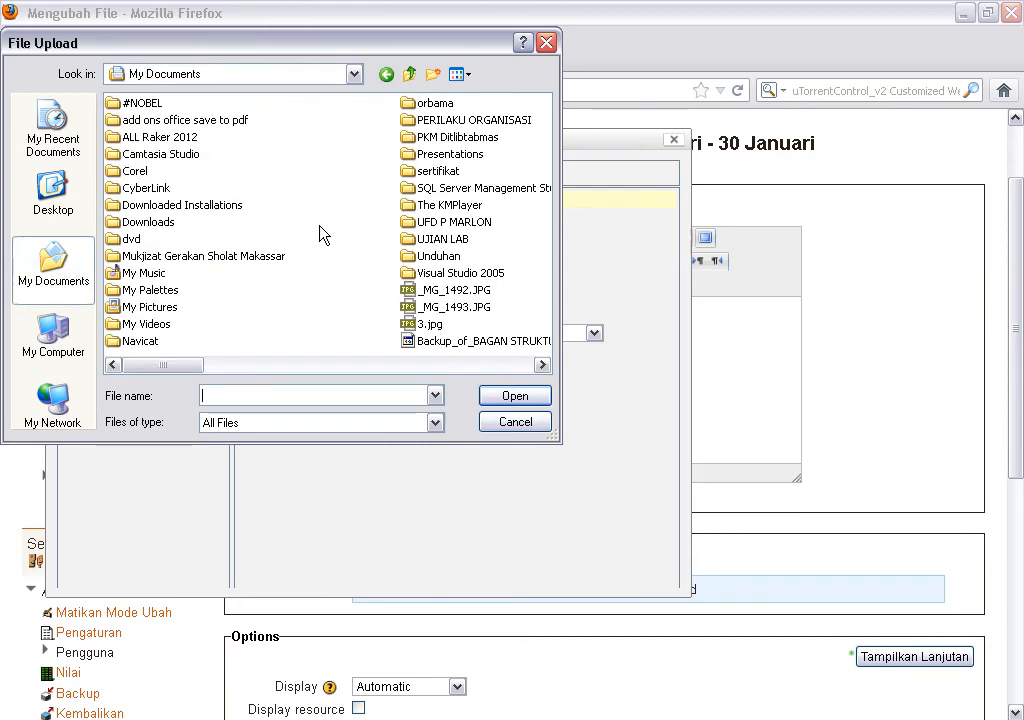
click(466, 74)
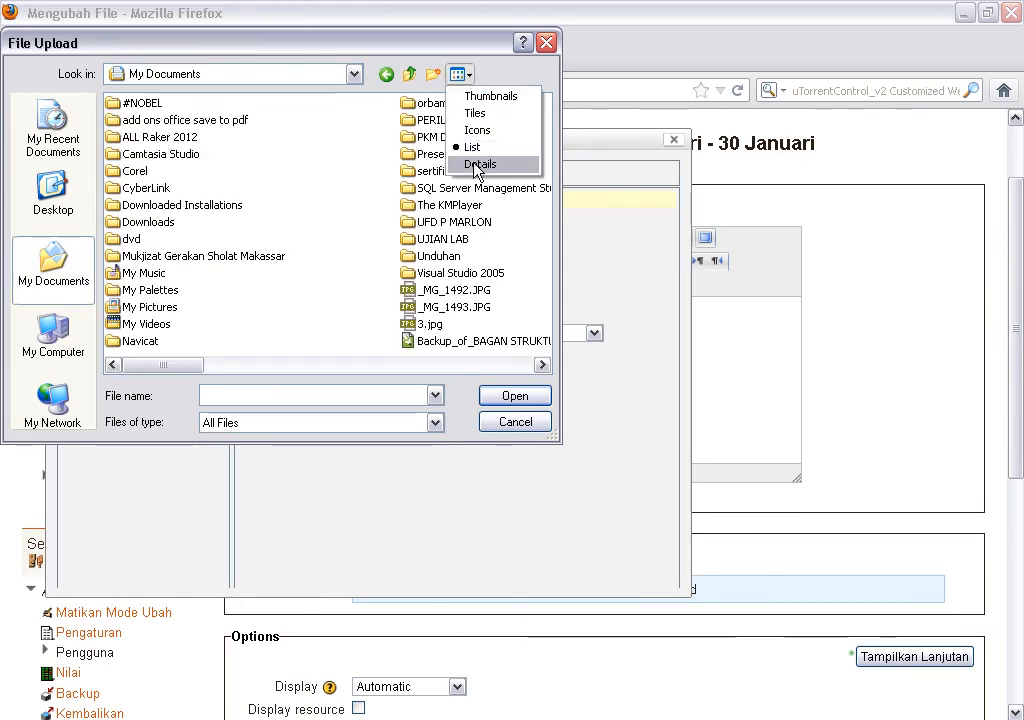
click(470, 158)
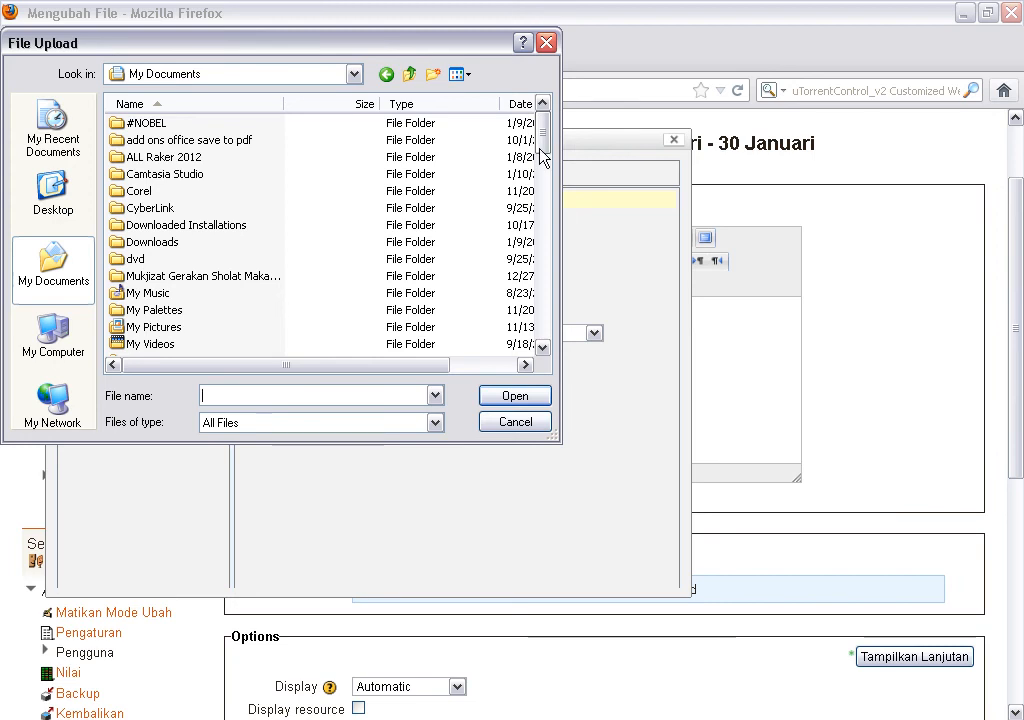
drag(540, 143, 533, 296)
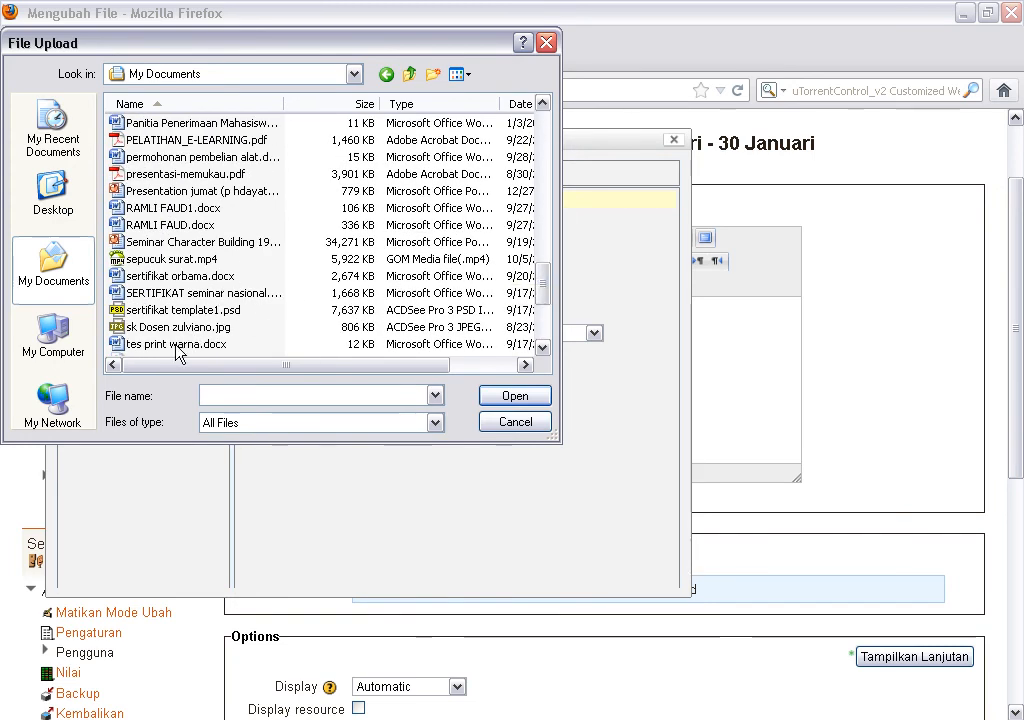
click(160, 344)
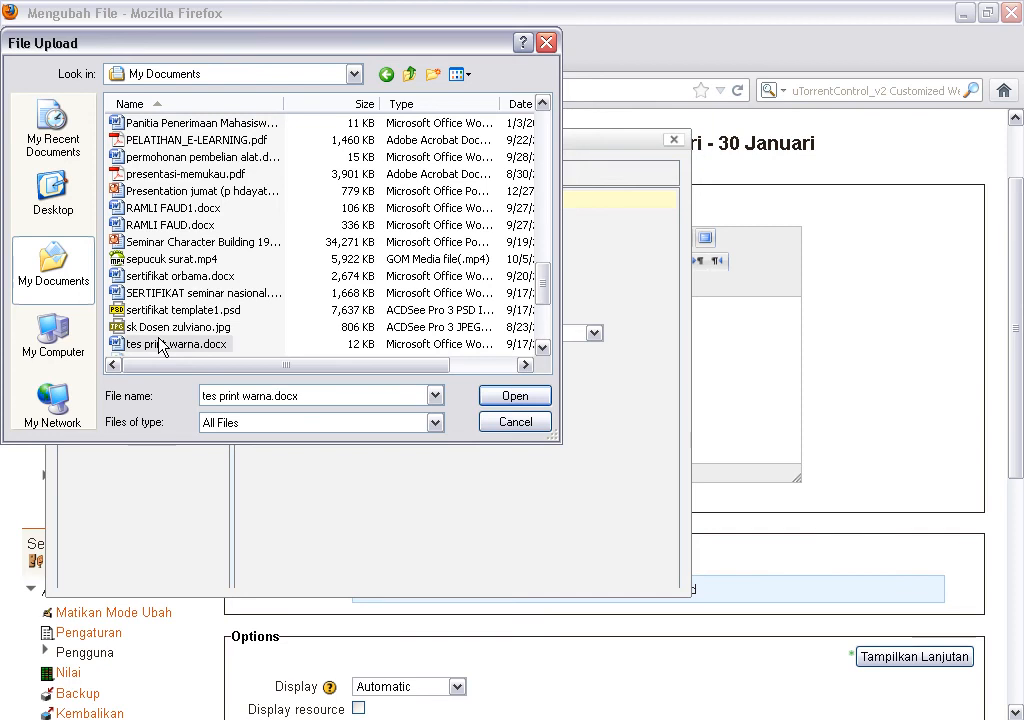
click(512, 397)
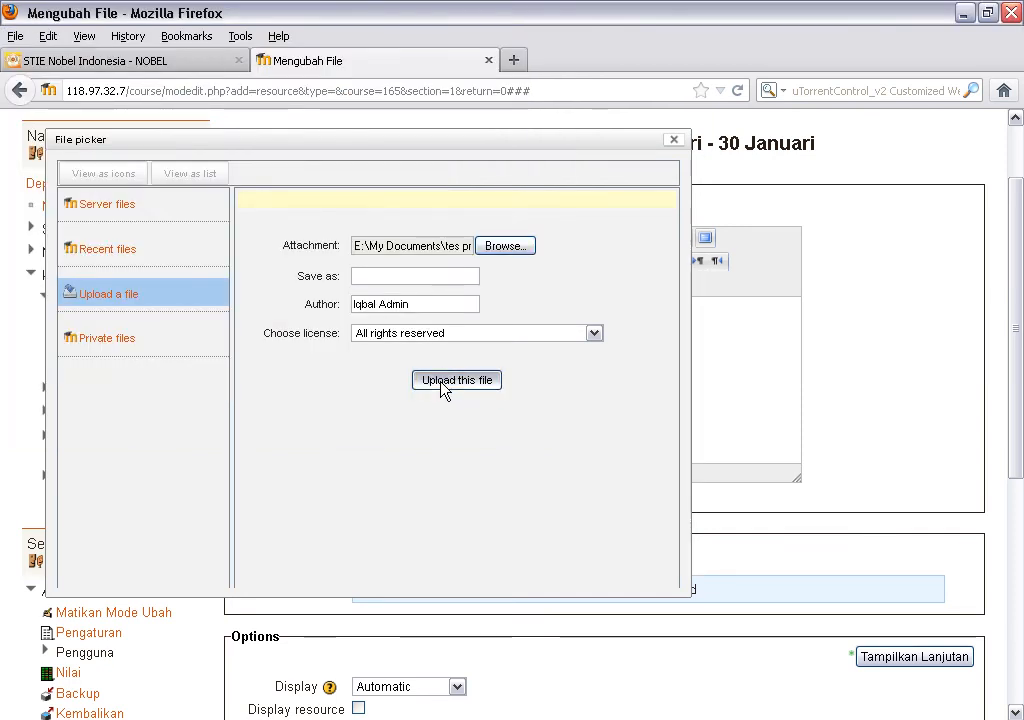
click(443, 381)
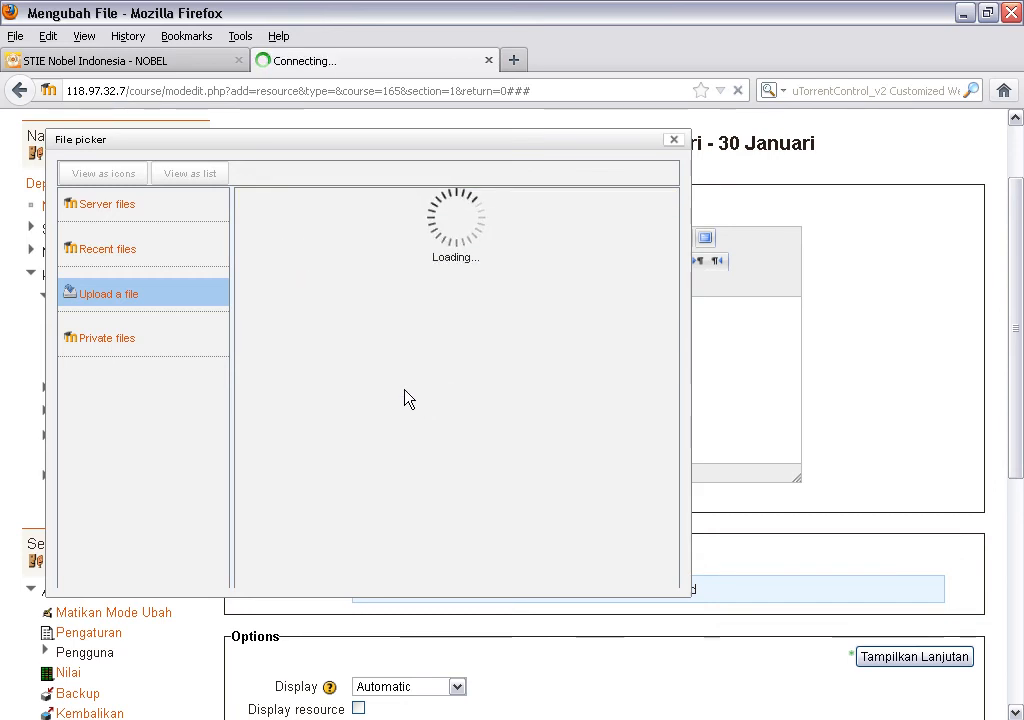
- Review the file resource's display and visibility options, and save it, returning to the course
scroll(425, 390, down, 2)
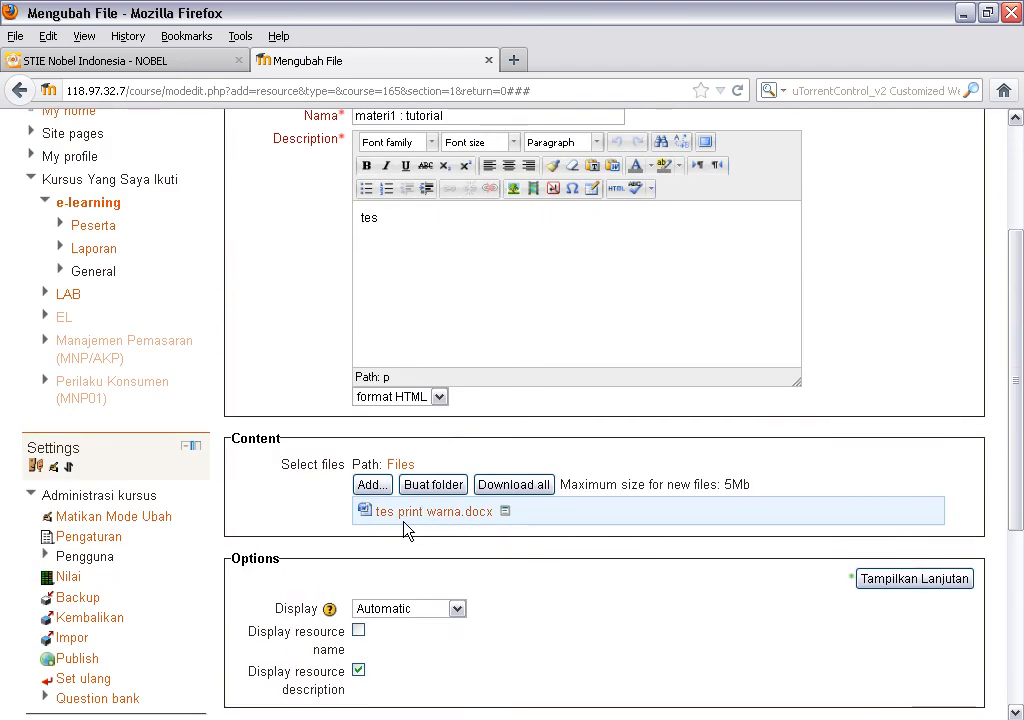
scroll(605, 510, down, 2)
scroll(605, 510, down, 2)
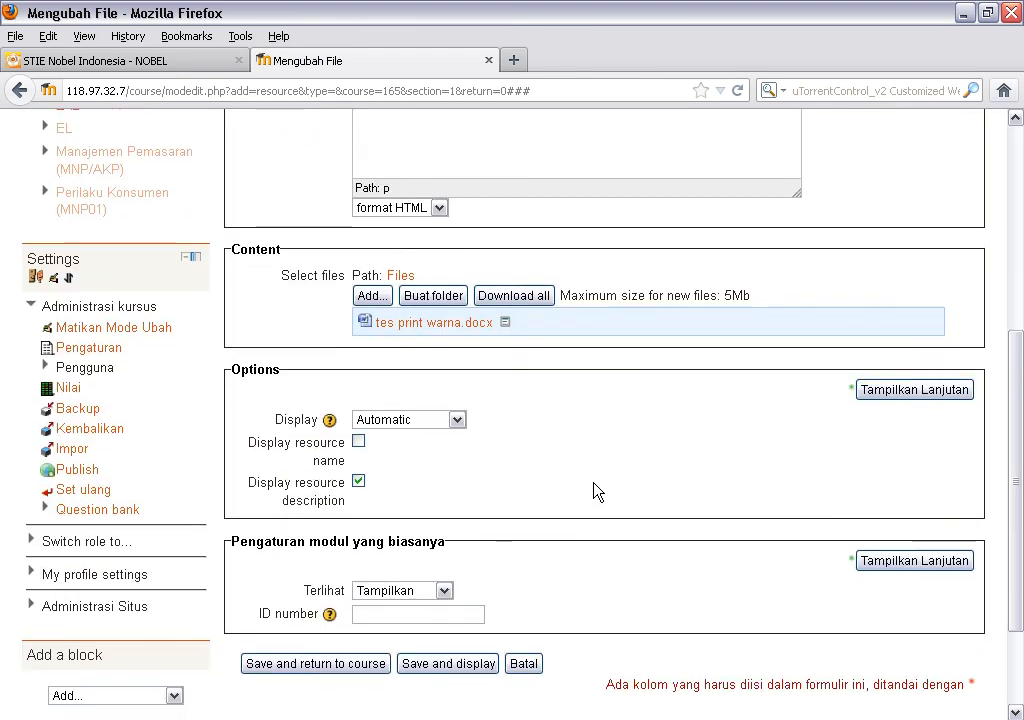
click(308, 662)
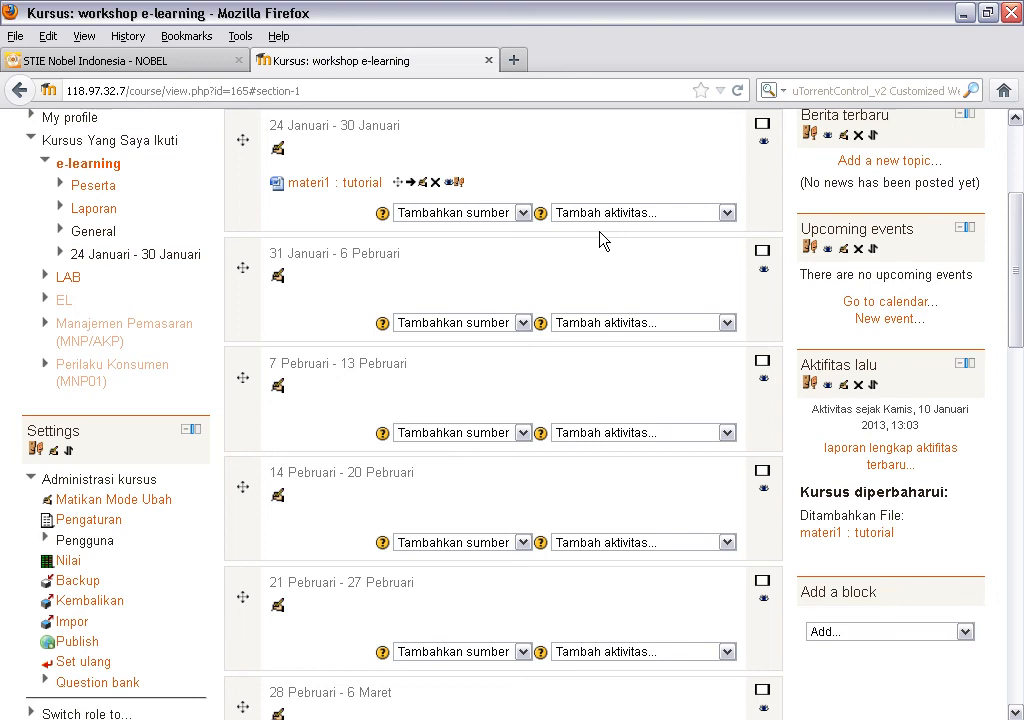
- Add an "Upload a single file" assignment to the 24 Januari - 30 Januari week, named "TUGAS 1: buat makalah"
click(727, 213)
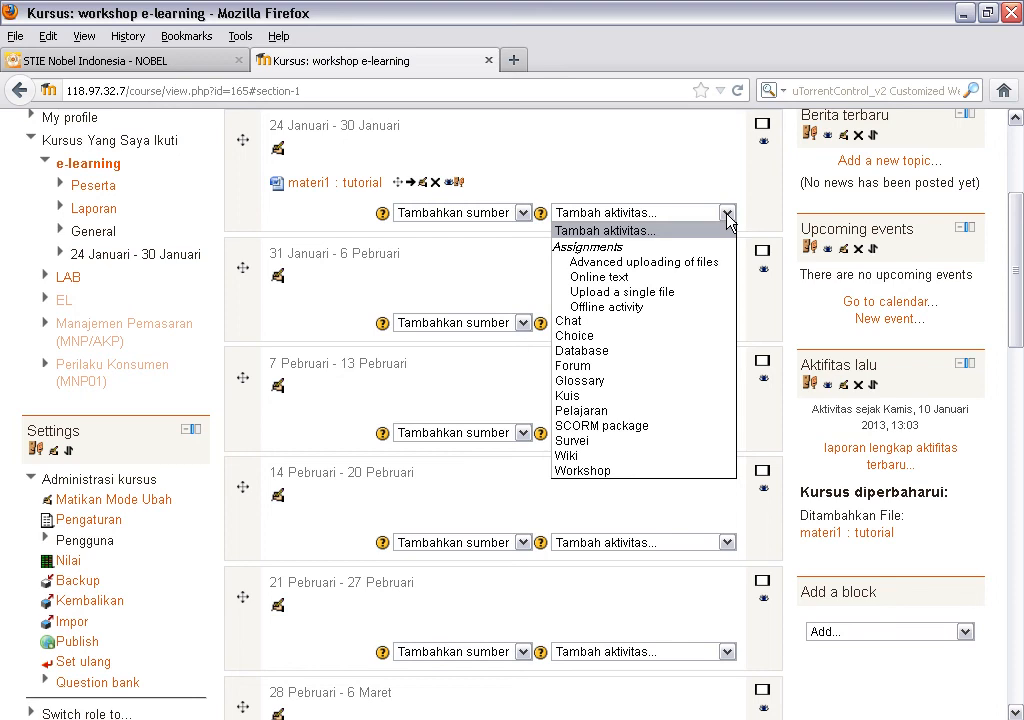
click(647, 292)
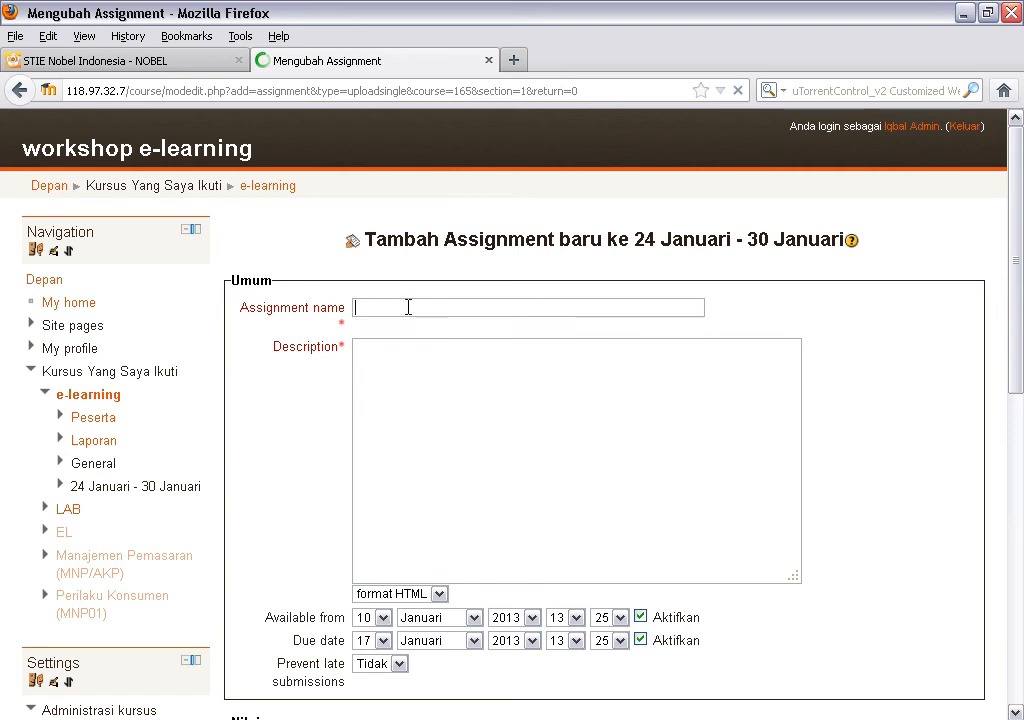
text(TUGAS)
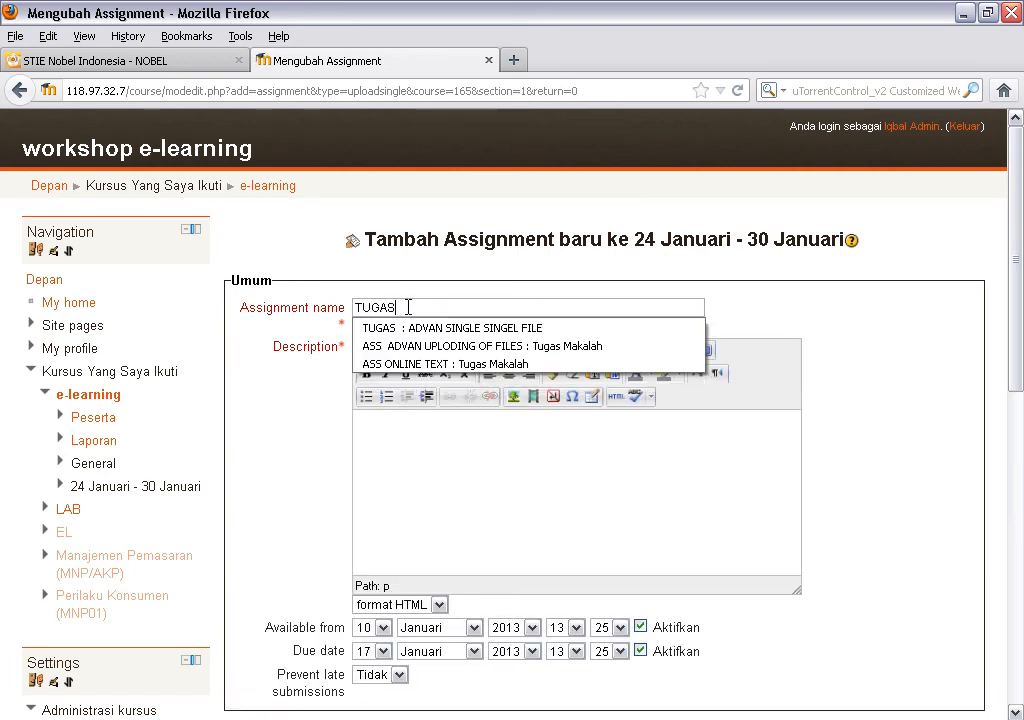
text( 1:)
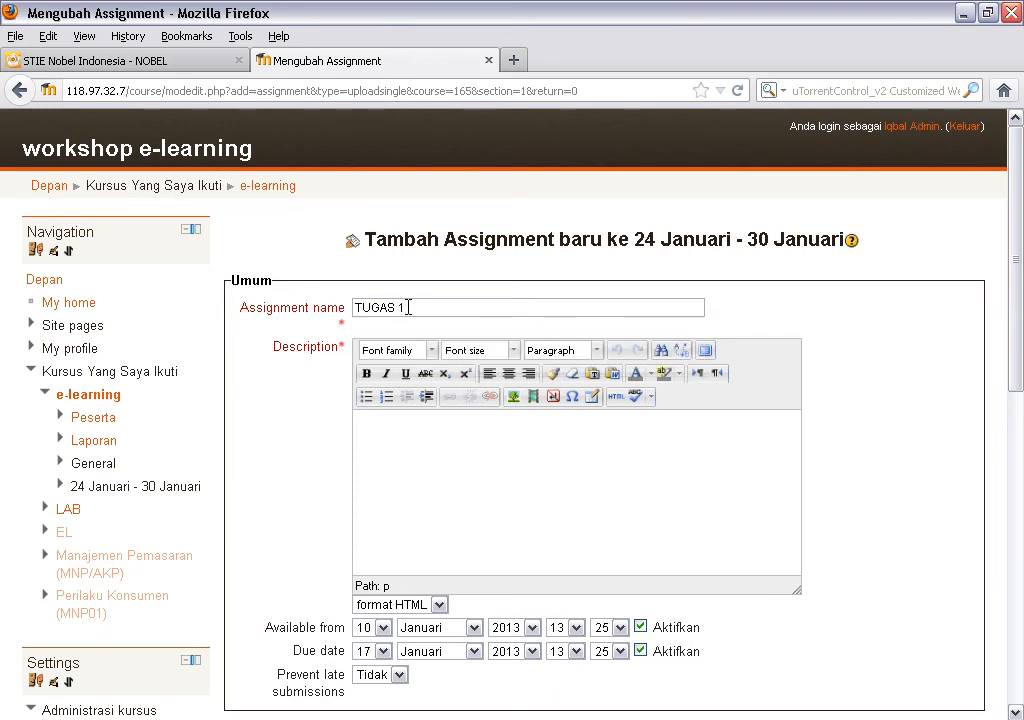
text( buat makalah)
click(408, 308)
text(:)
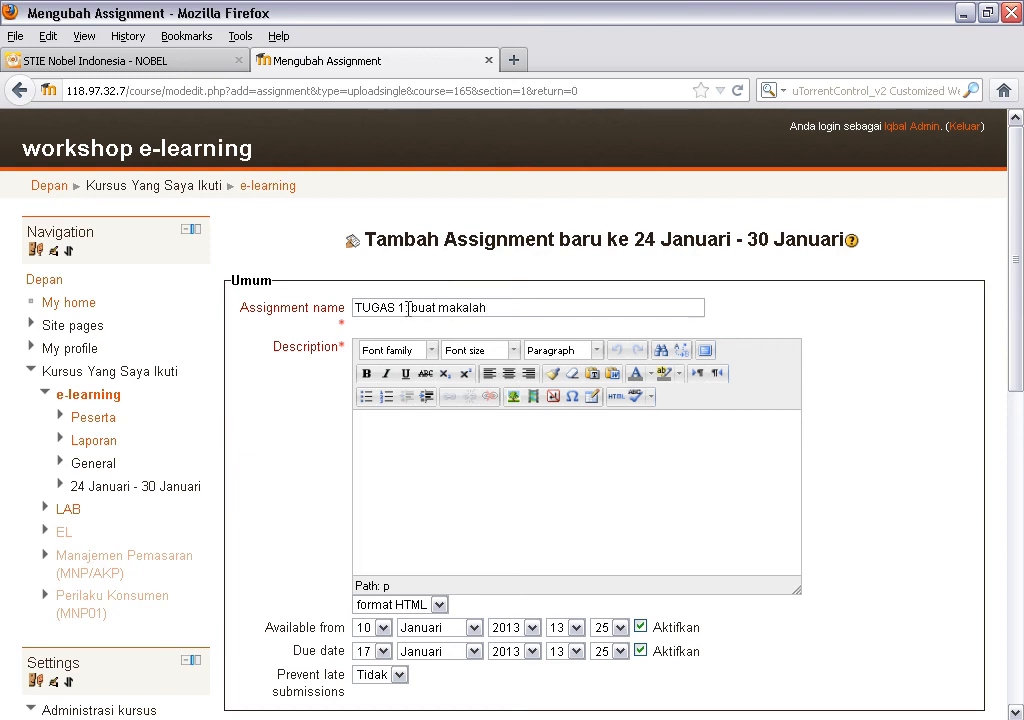
- Enter the assignment description "buatlah makalah jaringan komputer. jumlah halaman 15 arial 12."
click(380, 444)
text(buatlah makalah jaringan kom)
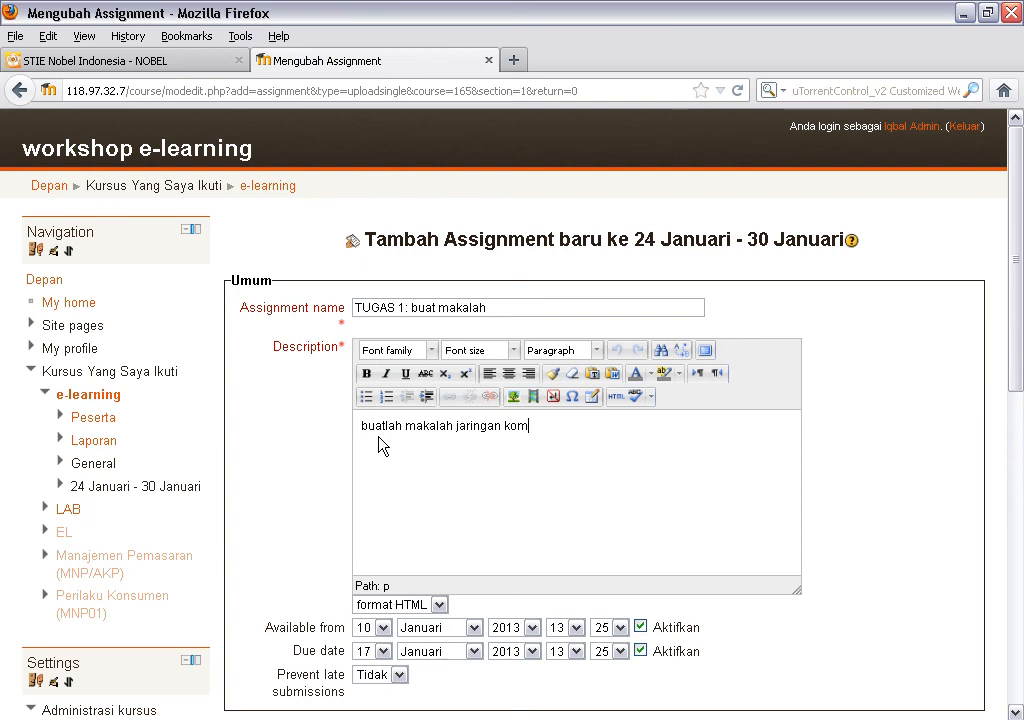
text(puter. jumlah halaman)
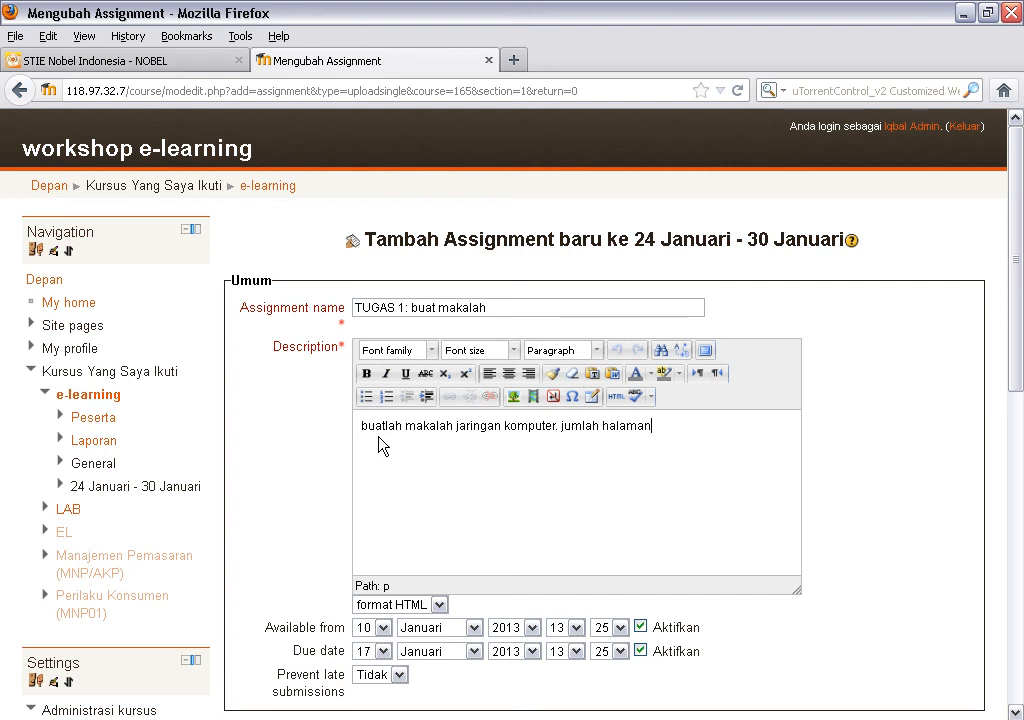
text( 15 arial 12.)
- Disable both the available-from date and the due date of the assignment
scroll(530, 528, down, 2)
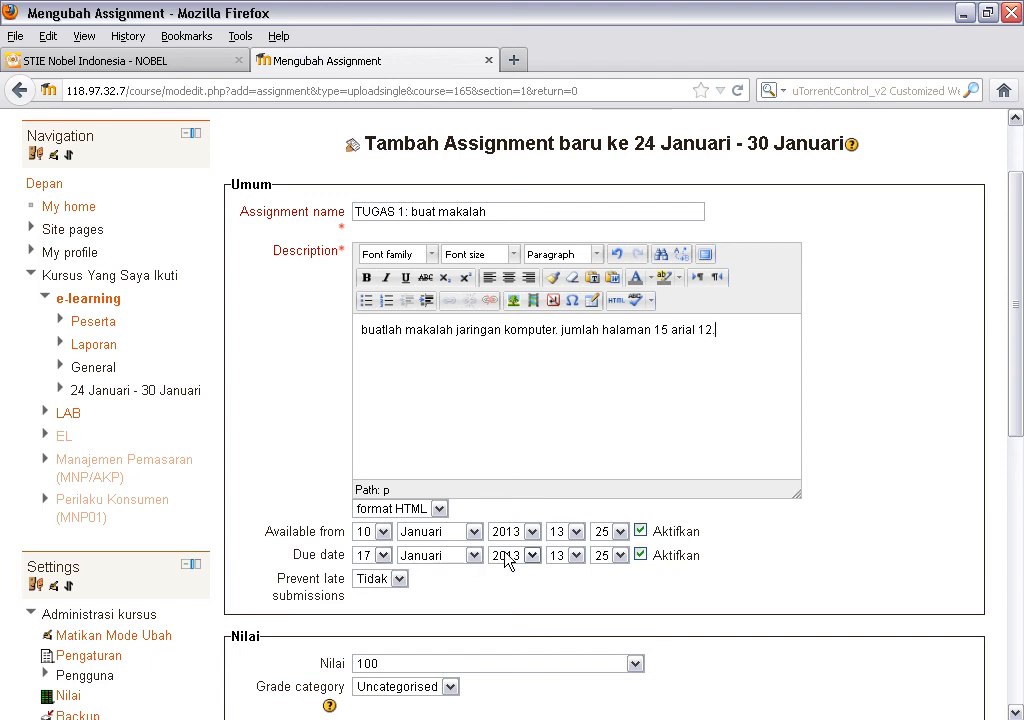
click(641, 533)
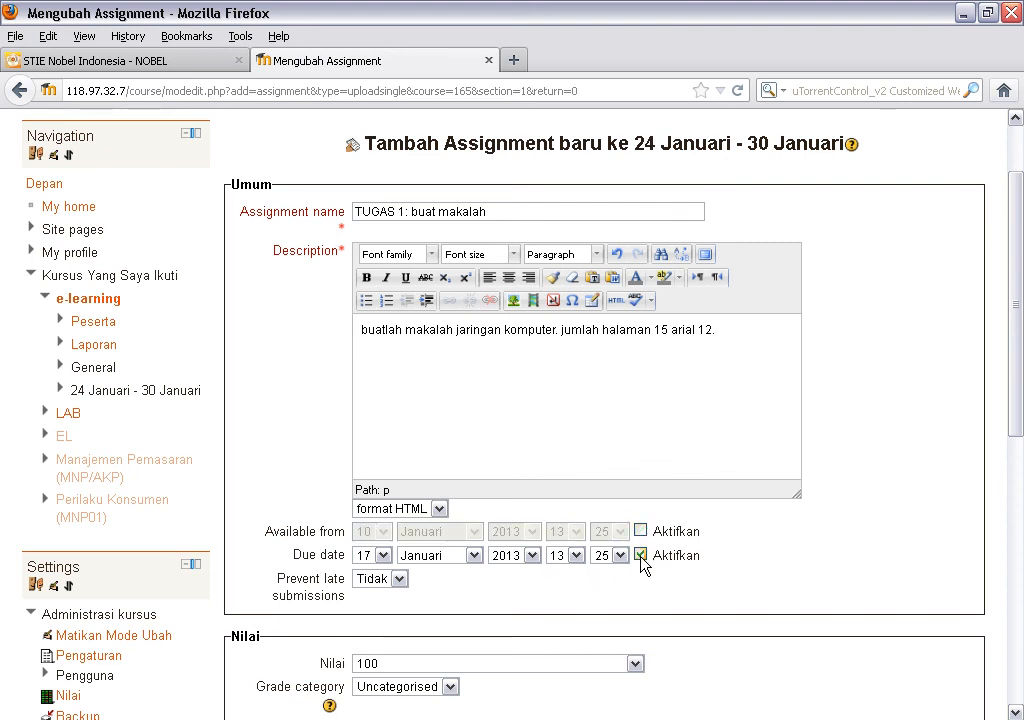
click(642, 555)
scroll(660, 567, down, 2)
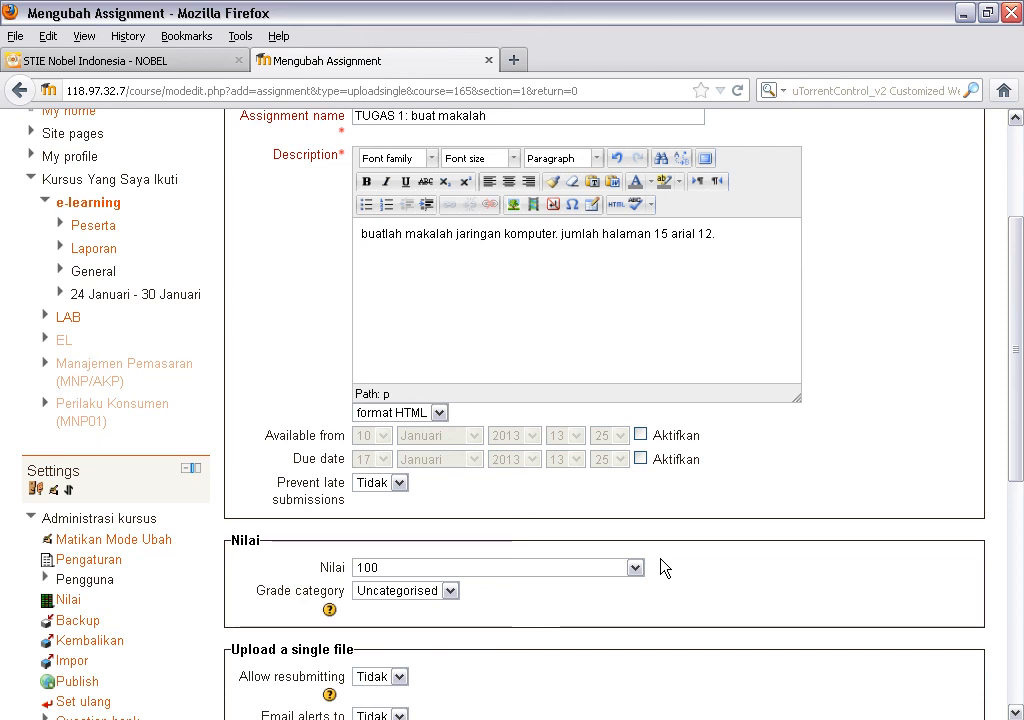
- Set the assignment's maximum upload size to 5Mb and save it, returning to the course
scroll(660, 567, down, 5)
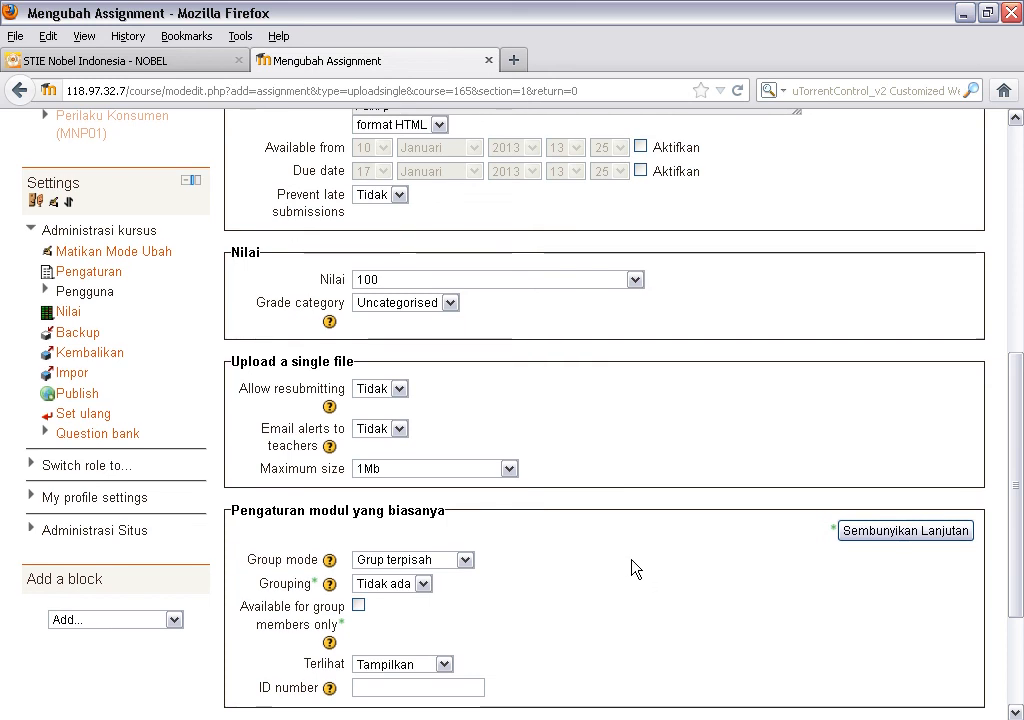
click(510, 470)
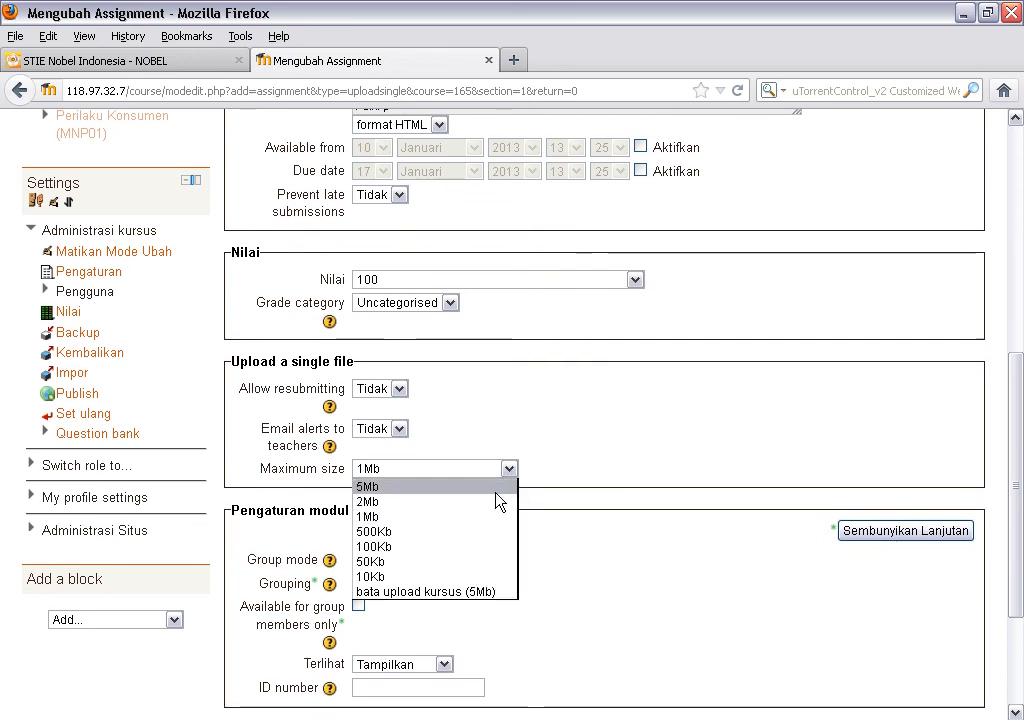
click(496, 490)
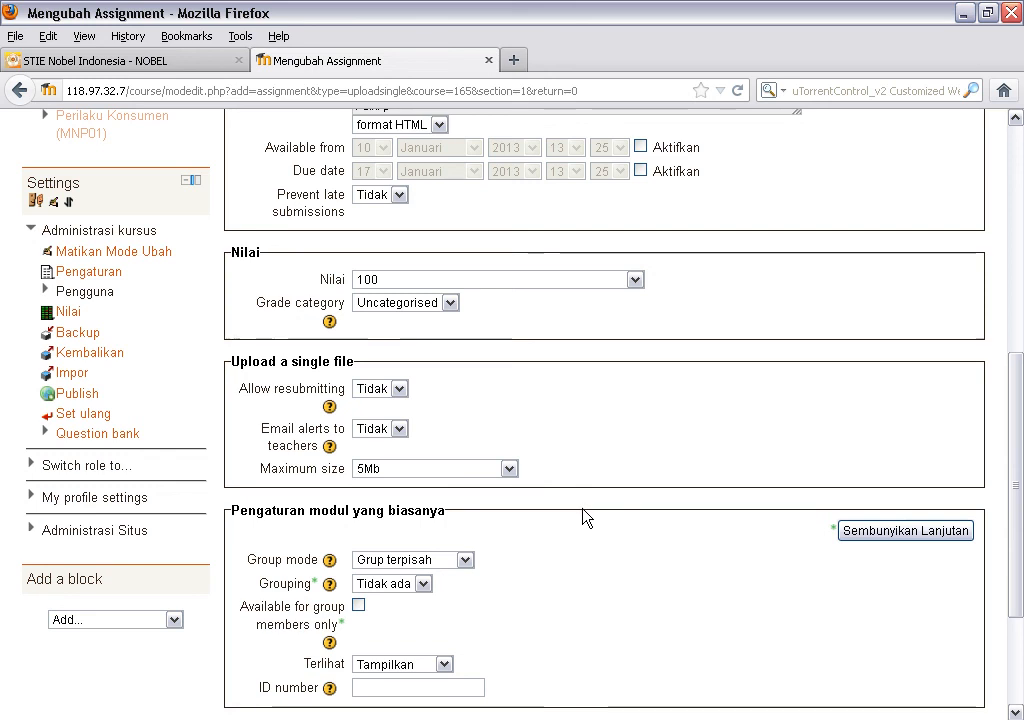
scroll(583, 524, down, 3)
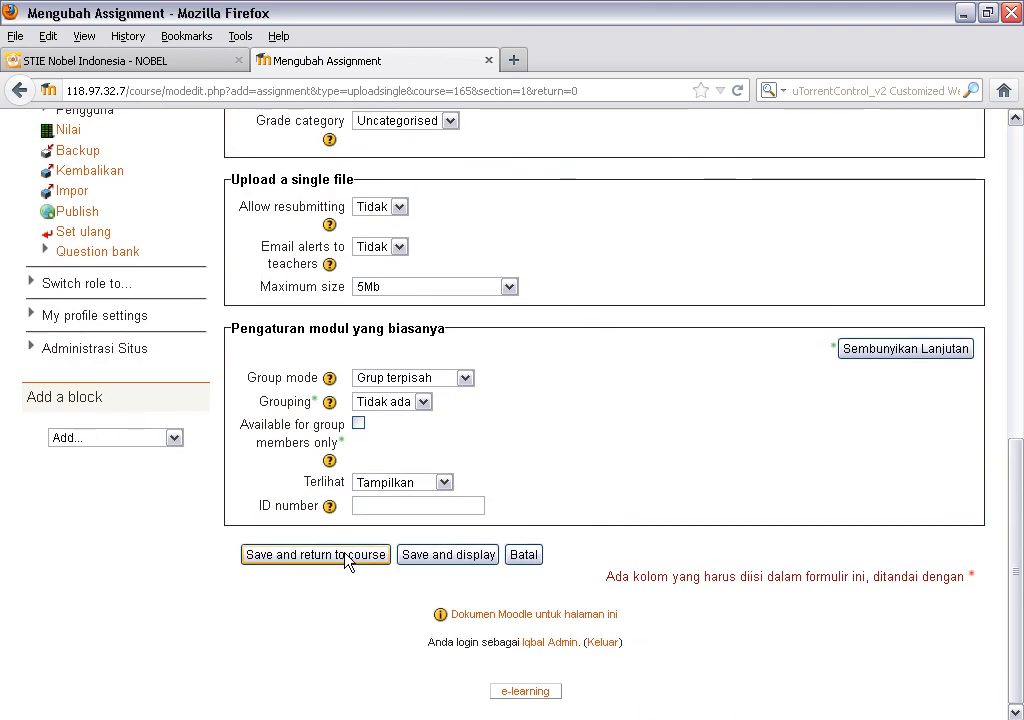
click(345, 556)
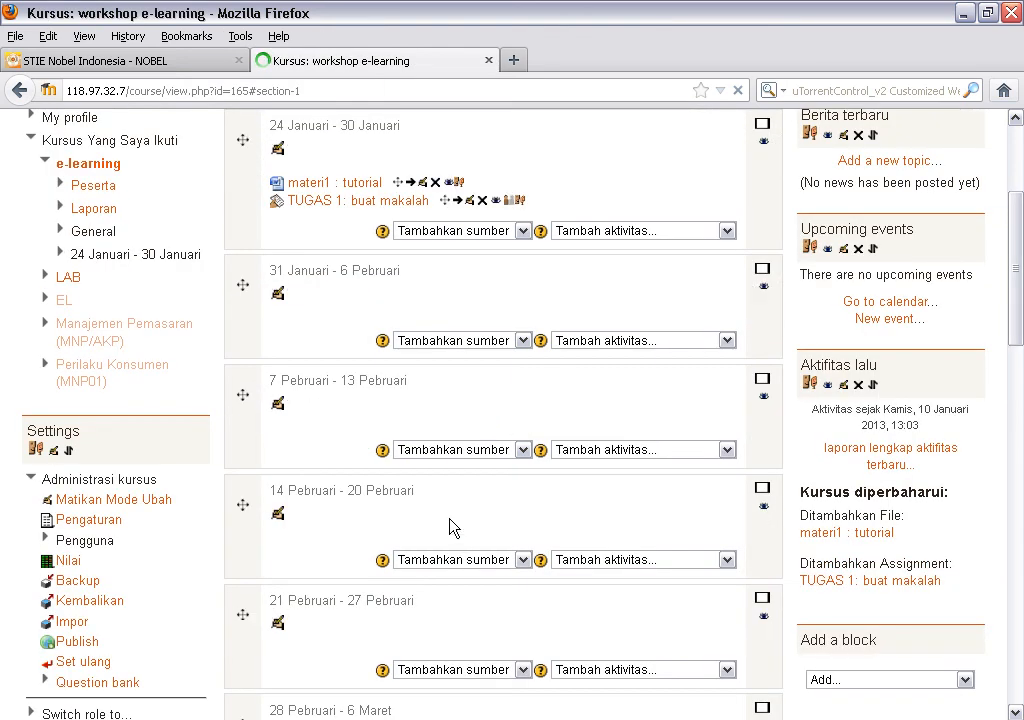
- Add a label with the text "Pertemuan I" to the 24 Januari - 30 Januari week and save it
scroll(448, 517, up, 4)
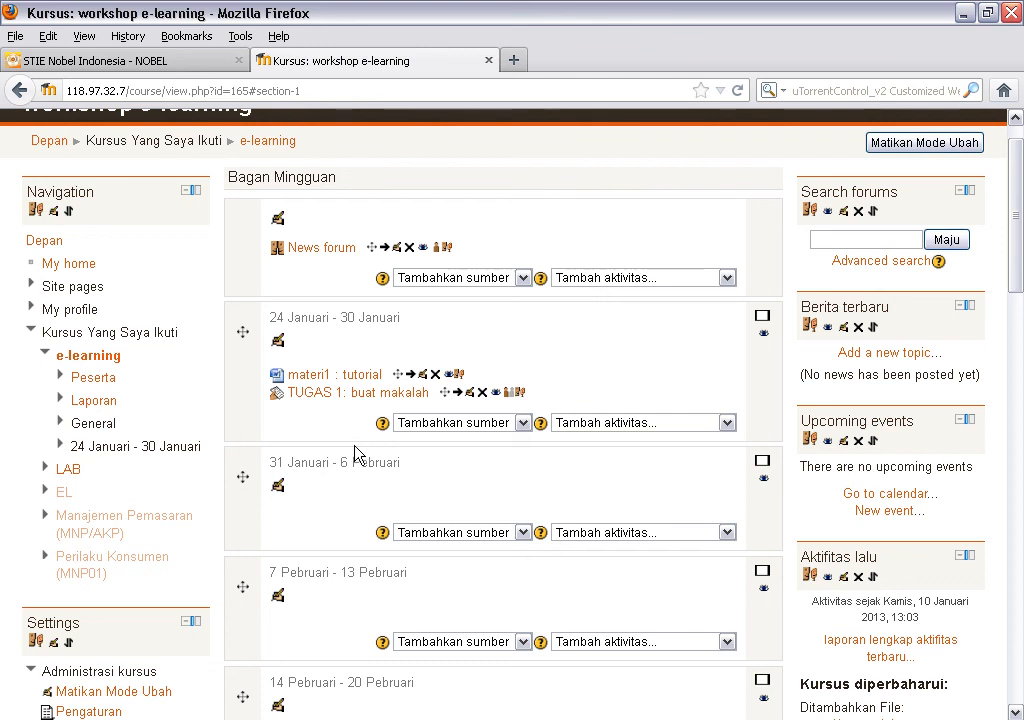
click(522, 423)
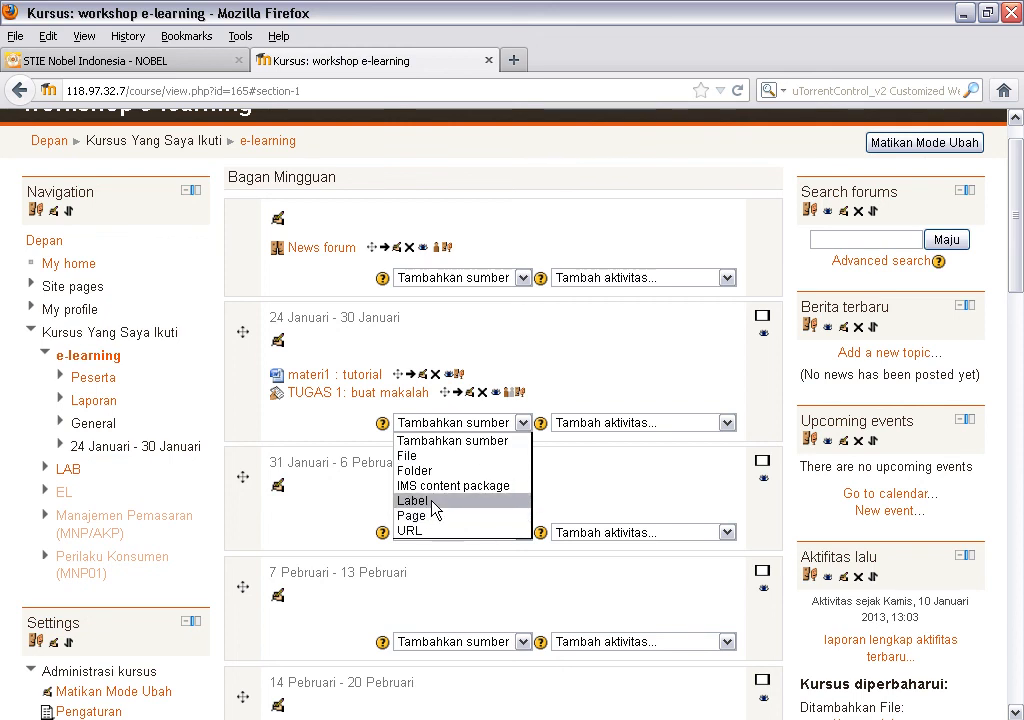
click(435, 501)
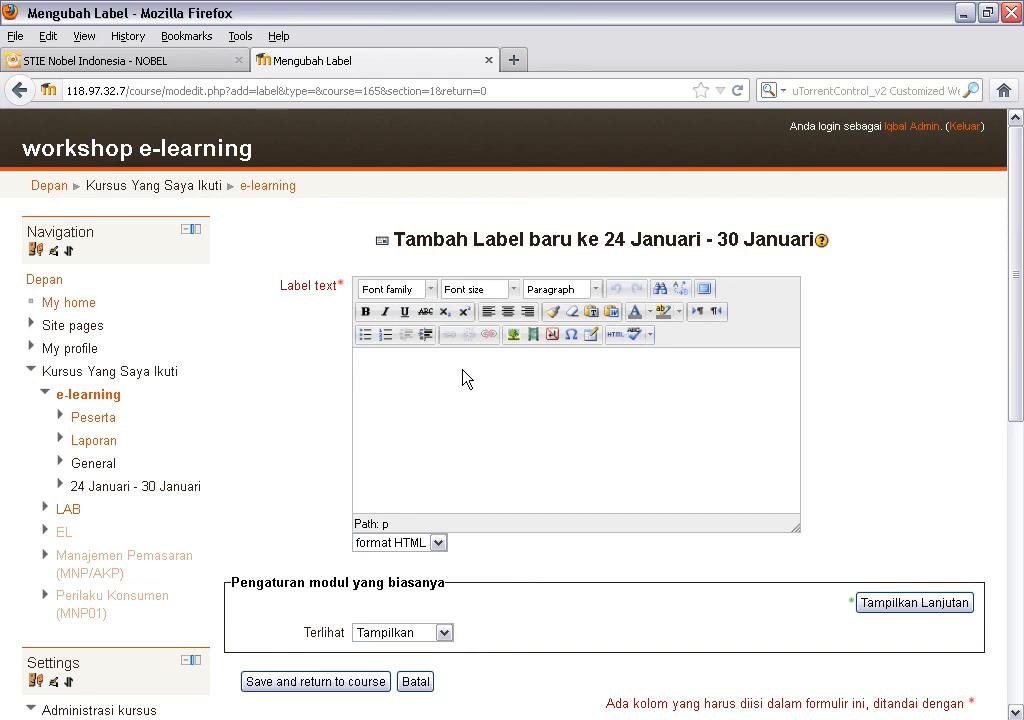
click(463, 374)
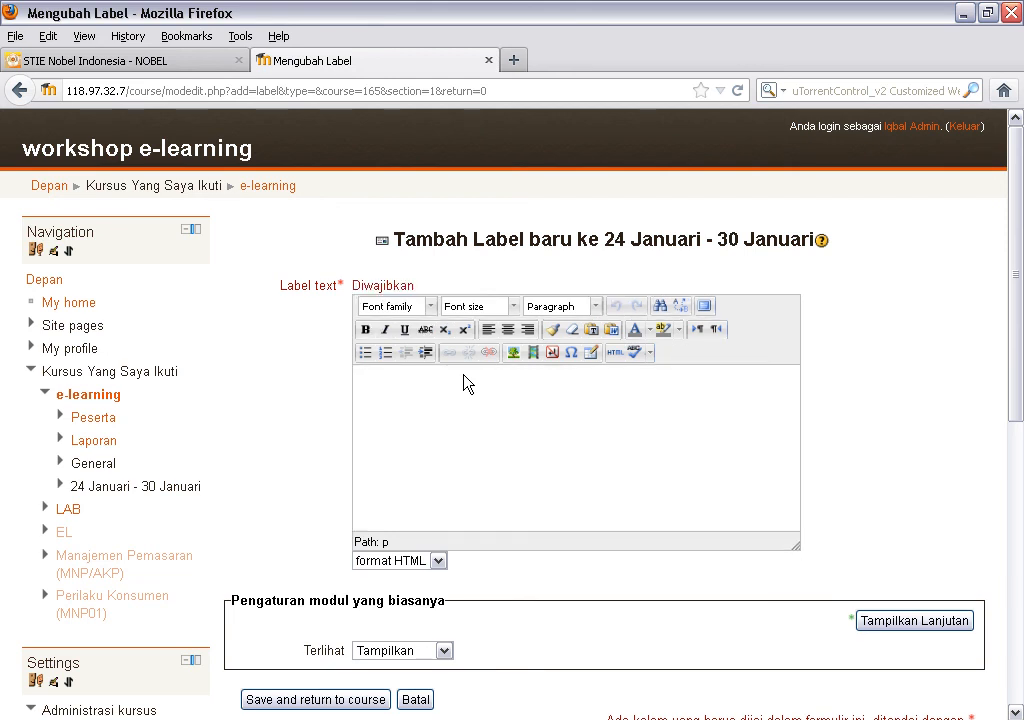
text(Pertemuan)
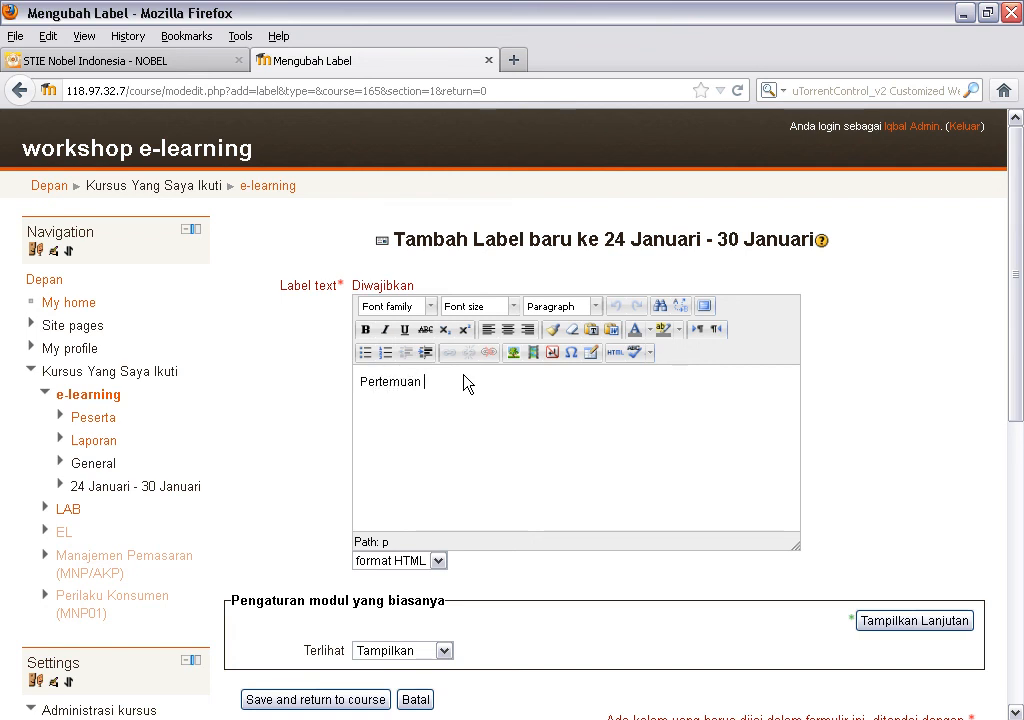
text( I)
click(297, 702)
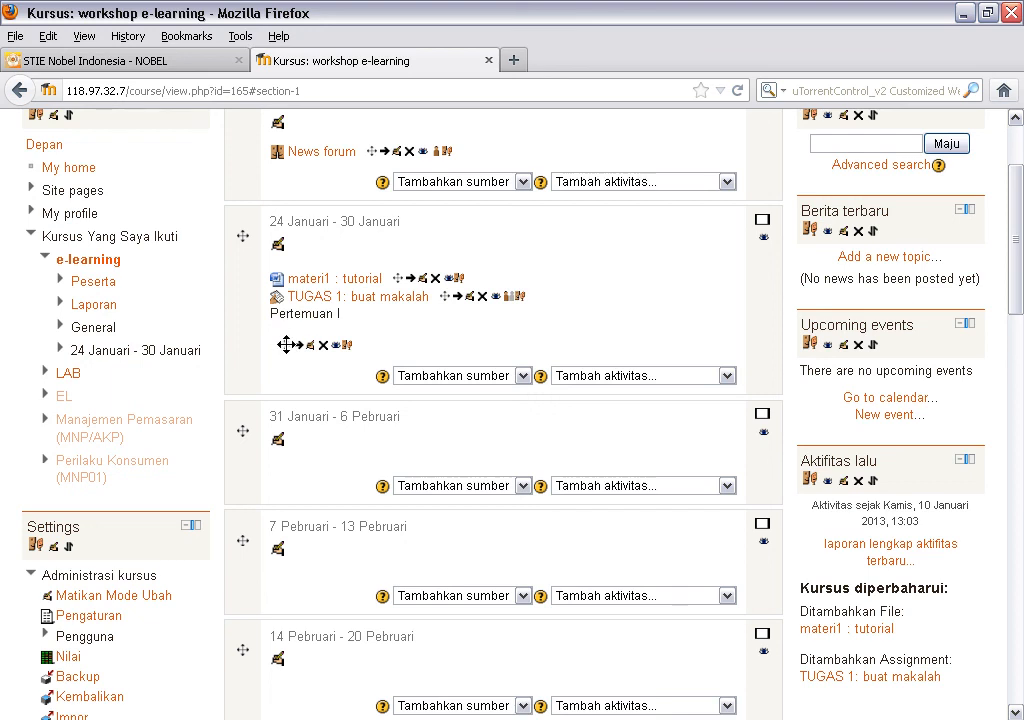
- Move the "Pertemuan I" label above the "materi1 : tutorial" file and indent that file by two levels
drag(286, 345, 288, 287)
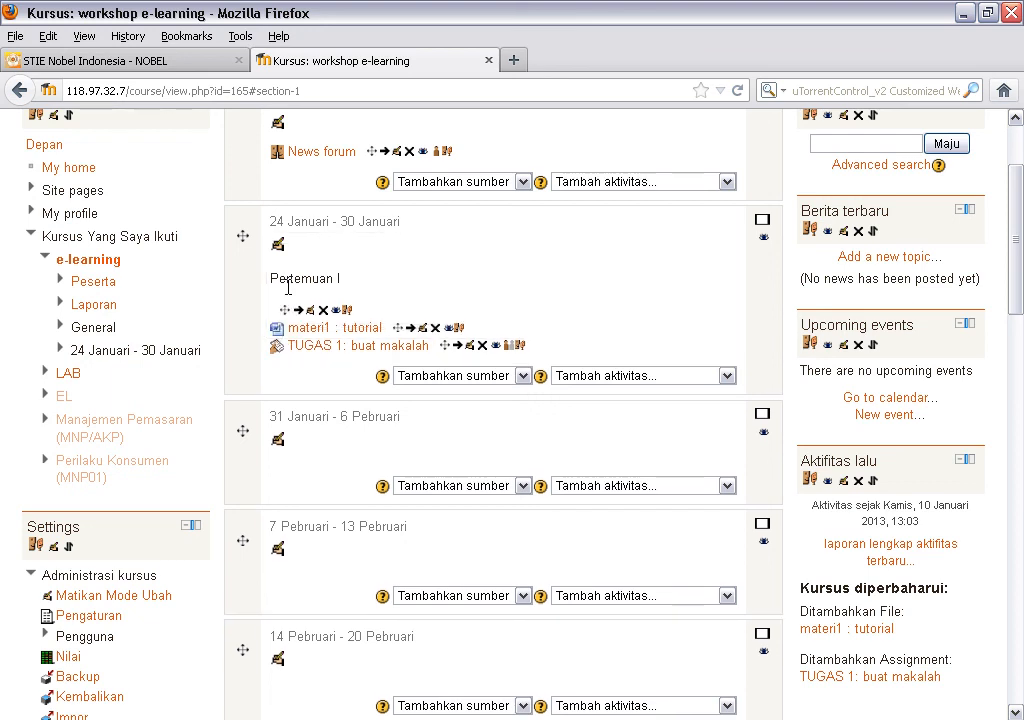
click(414, 330)
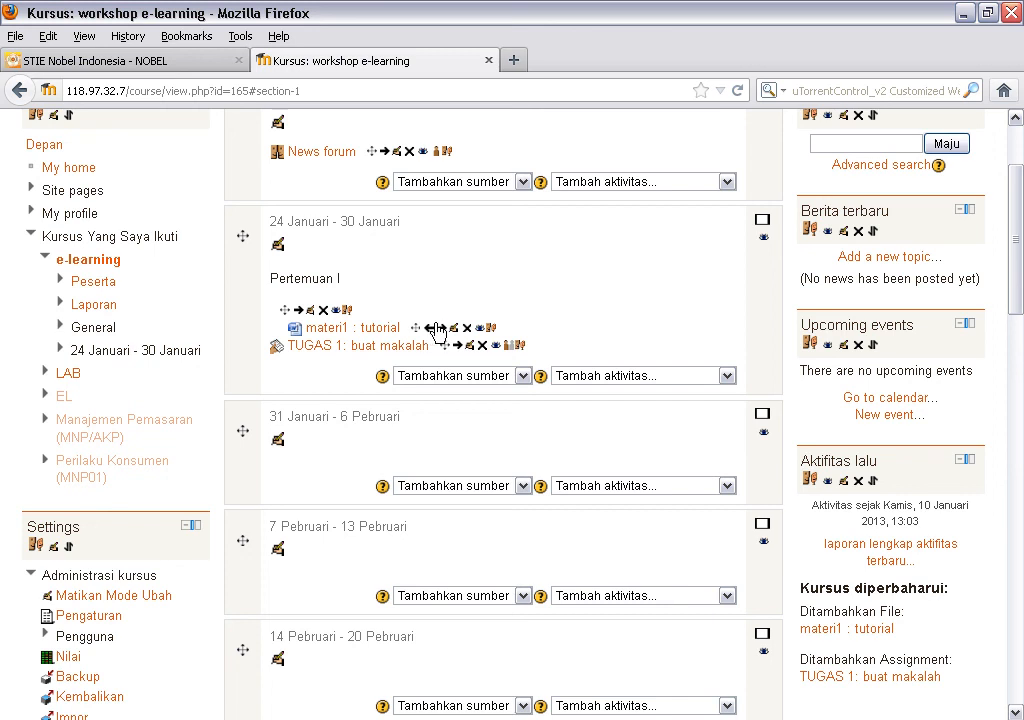
click(441, 328)
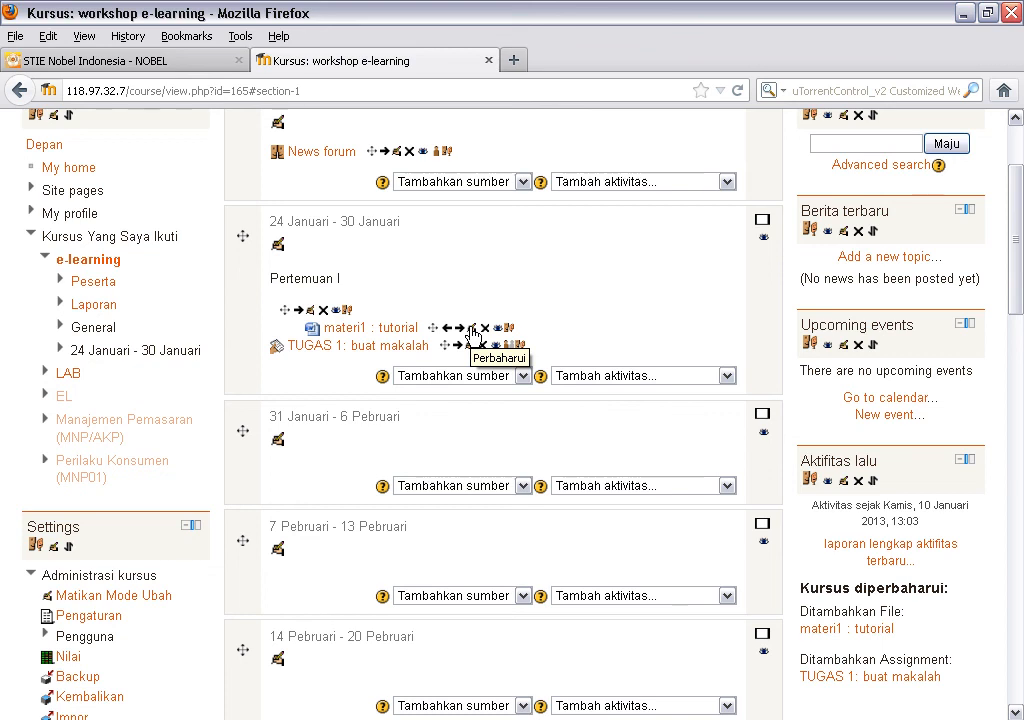
- Review the edit settings of the "materi1 : tutorial" file and return to the course page without saving
click(472, 329)
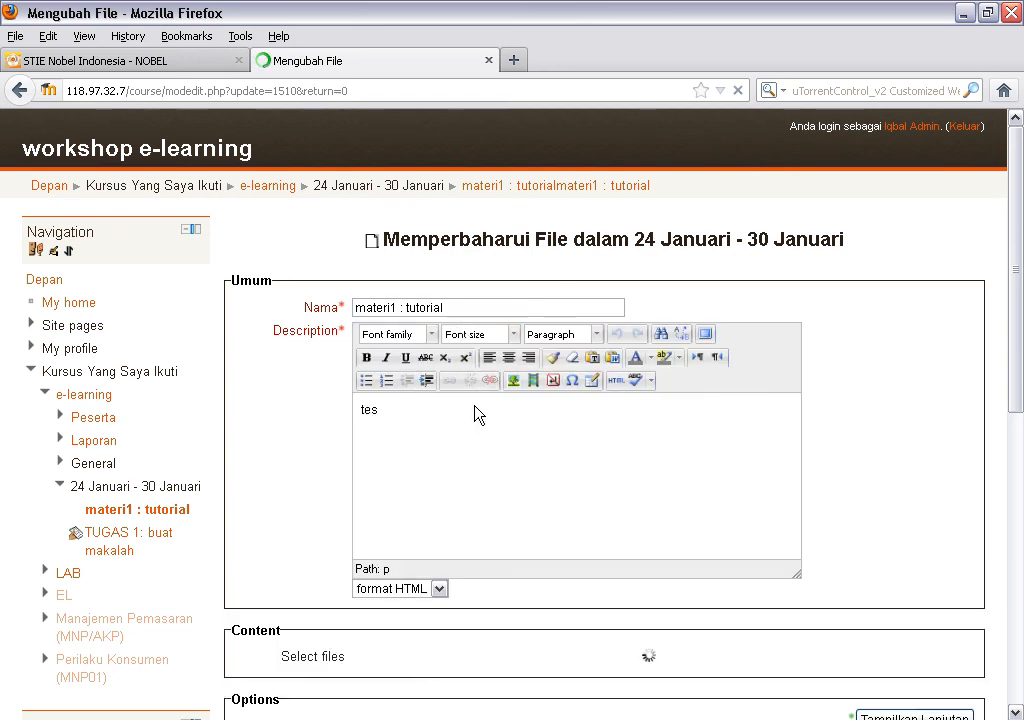
scroll(478, 383, down, 6)
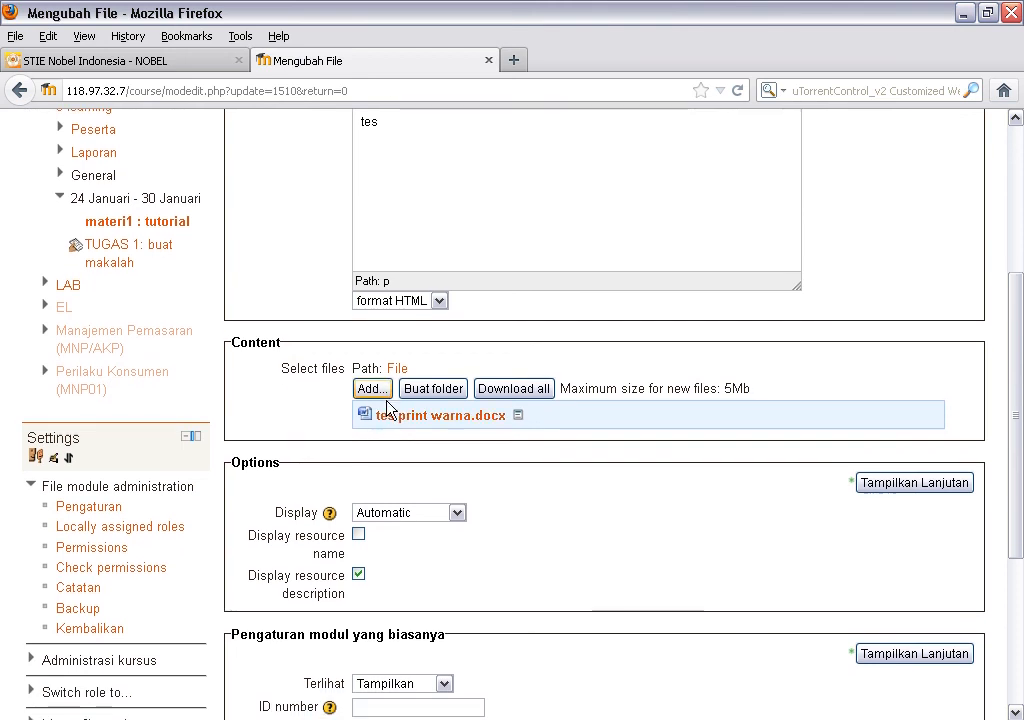
scroll(386, 492, down, 5)
click(20, 91)
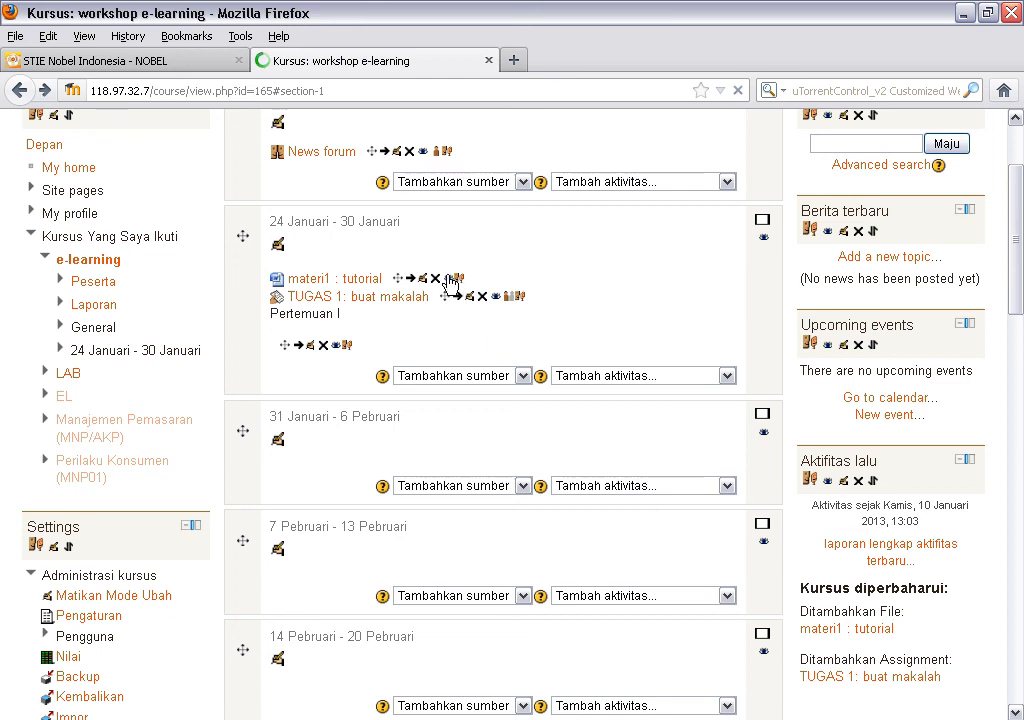
- Hide the "materi1 : tutorial" file in the course and show it again
click(450, 278)
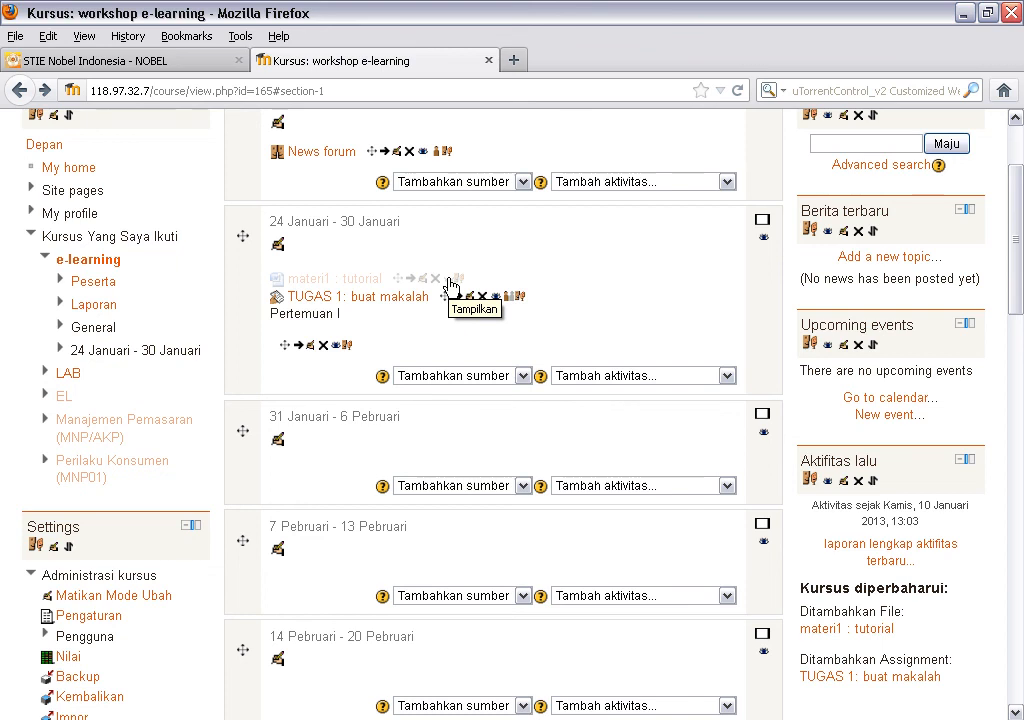
click(450, 279)
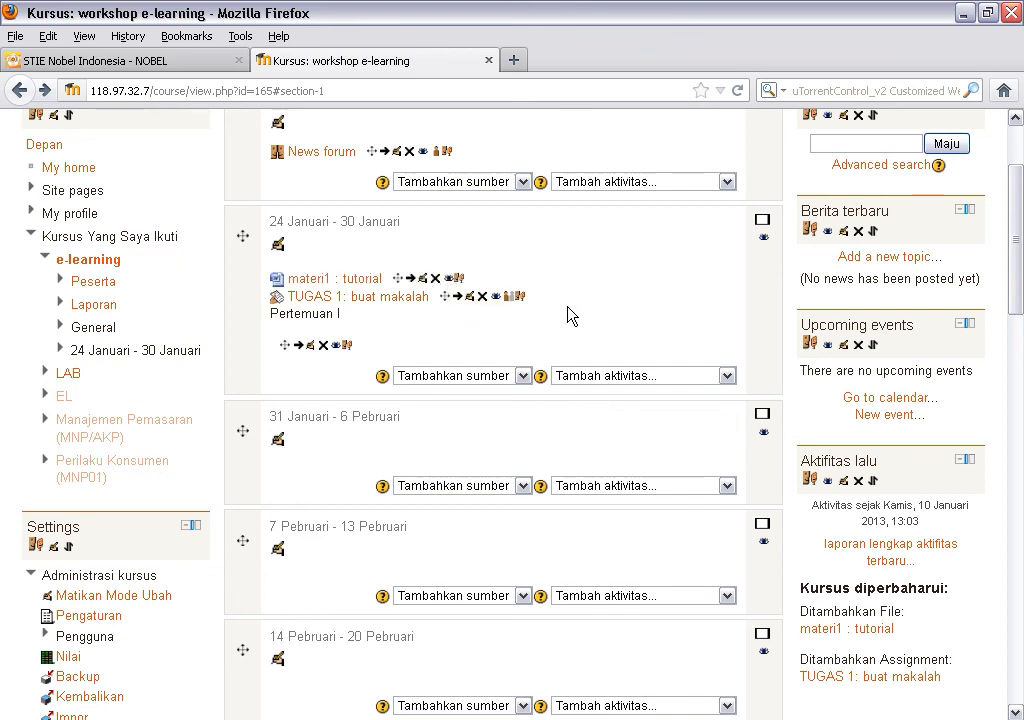
- Place the "Pertemuan I" label at the start of the 24 Januari - 30 Januari week again
drag(285, 344, 280, 272)
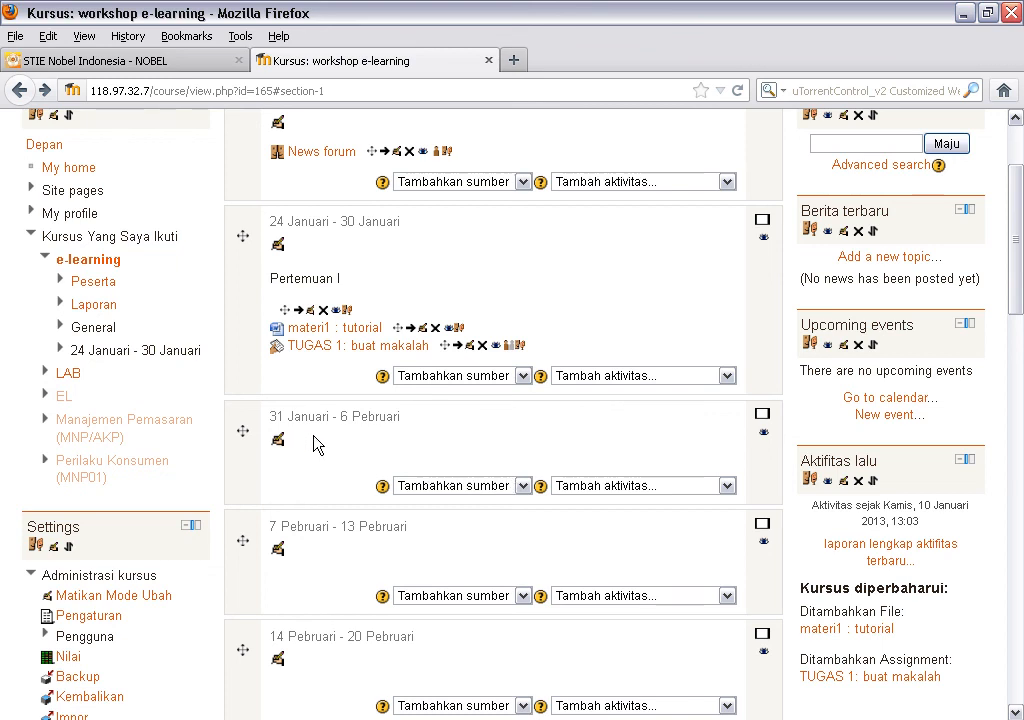
click(522, 486)
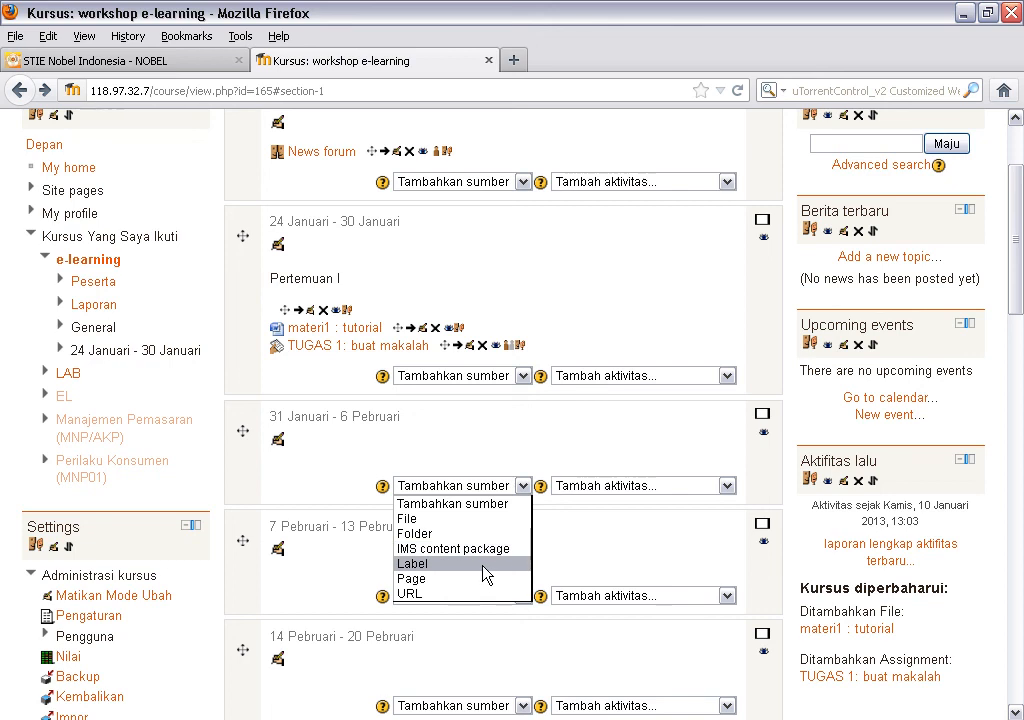
click(608, 440)
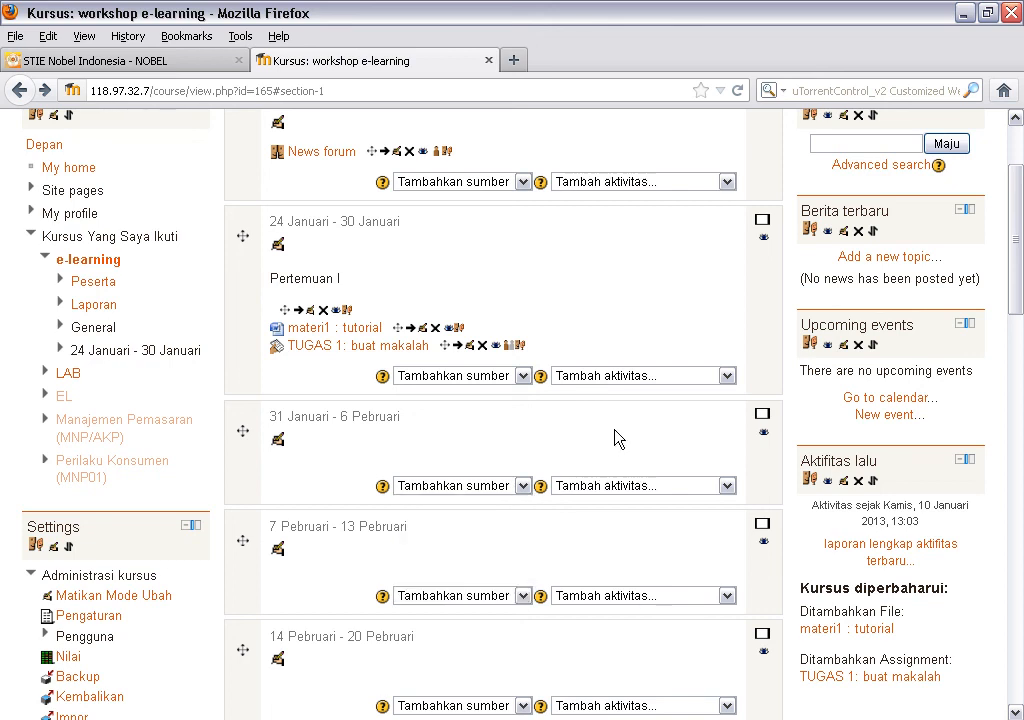